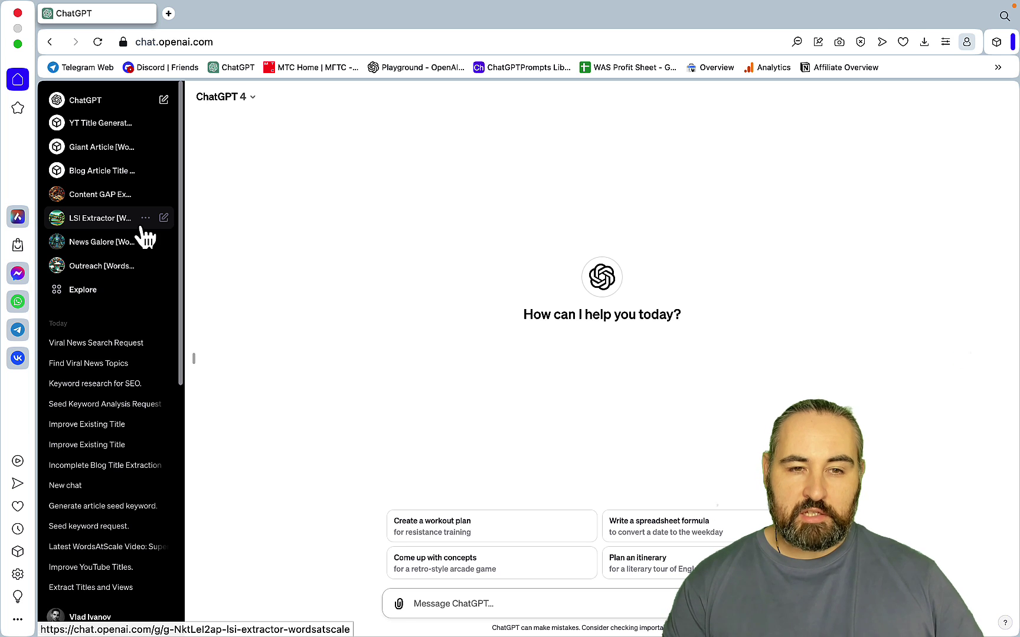
Open the Blog Article Title Generator GPT from Explore in its editor.
click(87, 294)
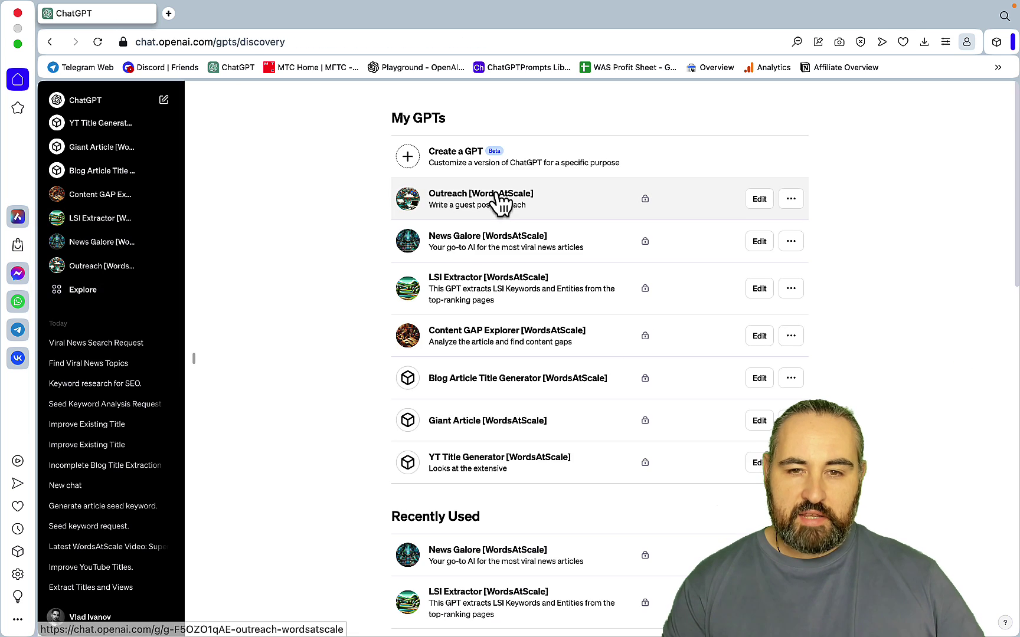
click(490, 381)
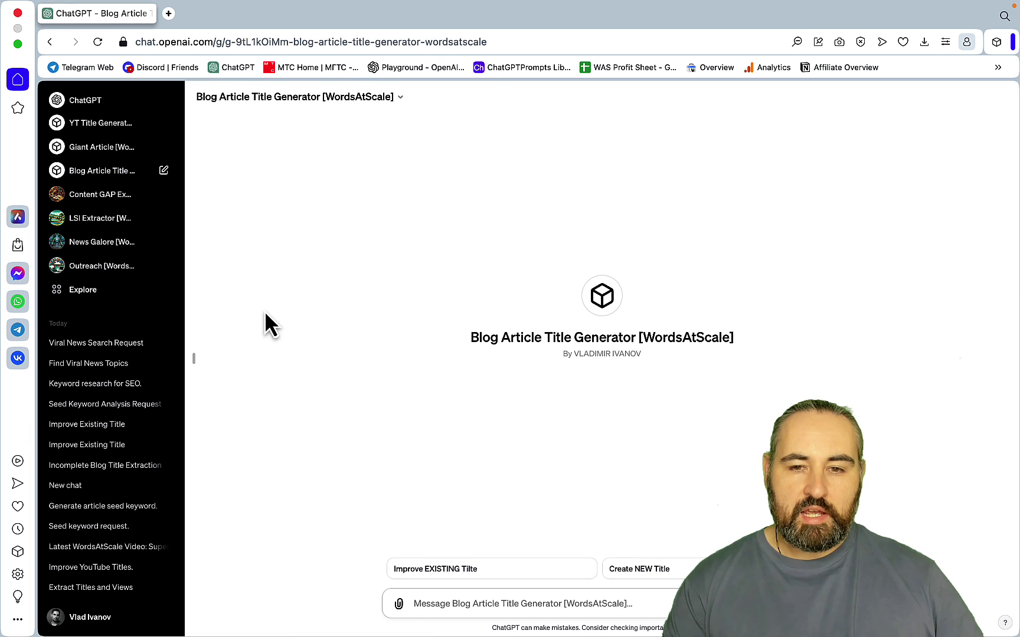
click(137, 293)
click(791, 386)
click(764, 383)
click(763, 384)
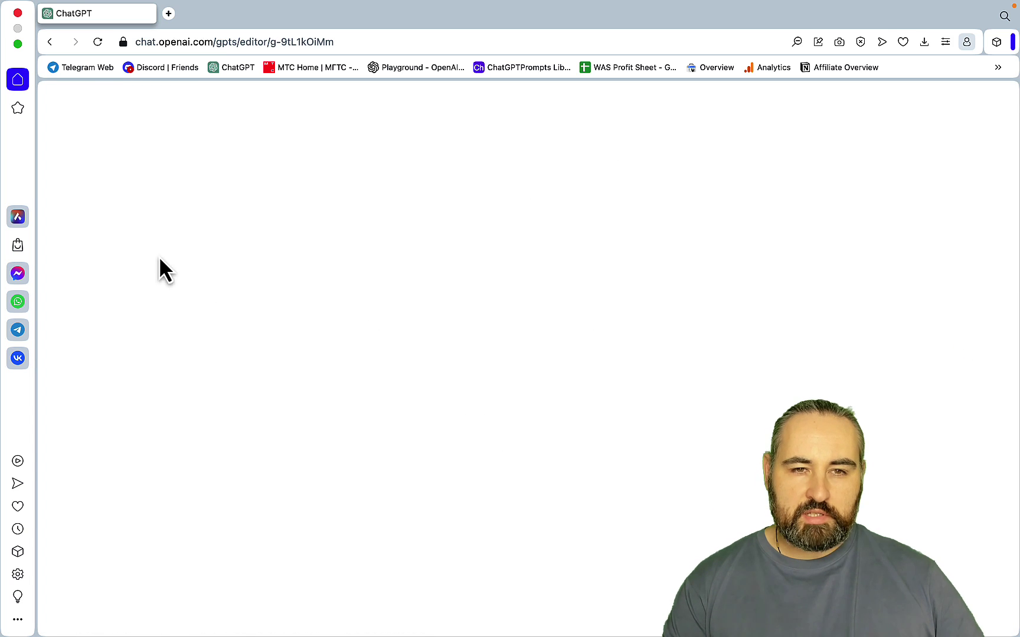
Upload Blog Title1.docx as an additional knowledge file.
scroll(269, 325, down, 5)
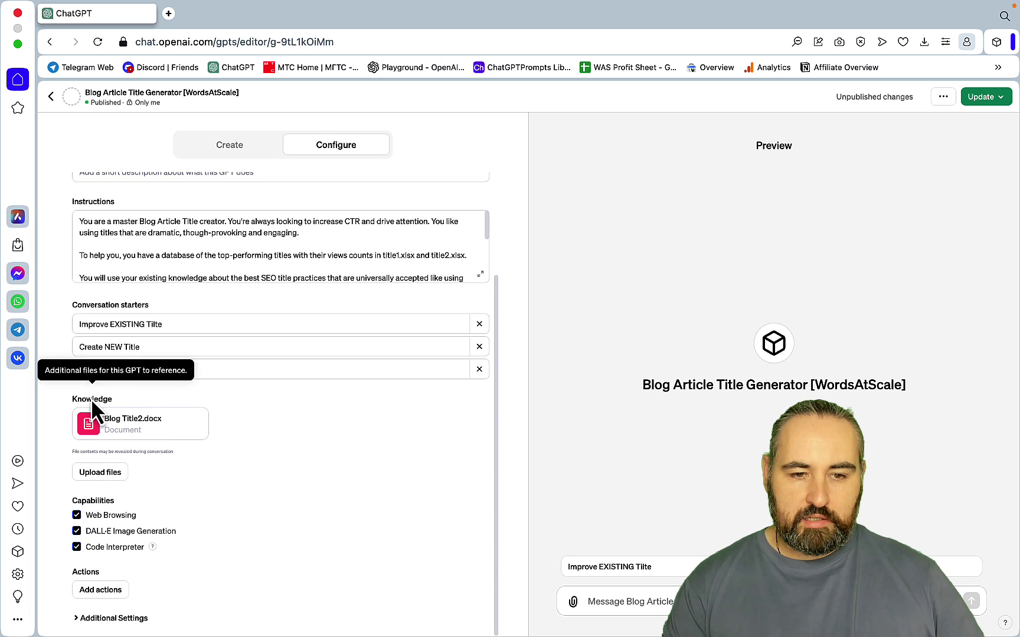
click(103, 475)
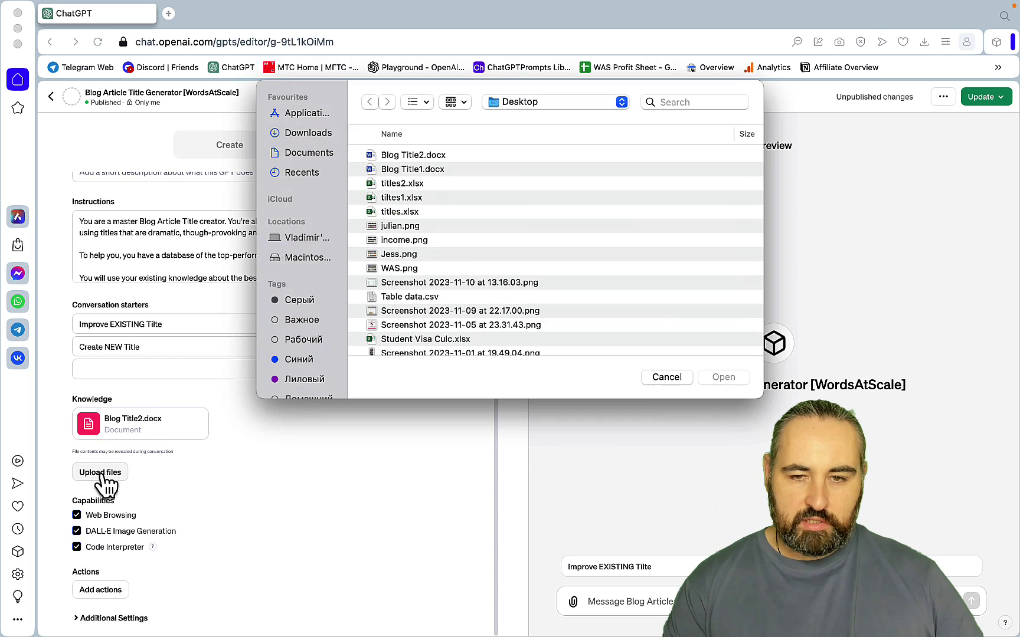
click(413, 169)
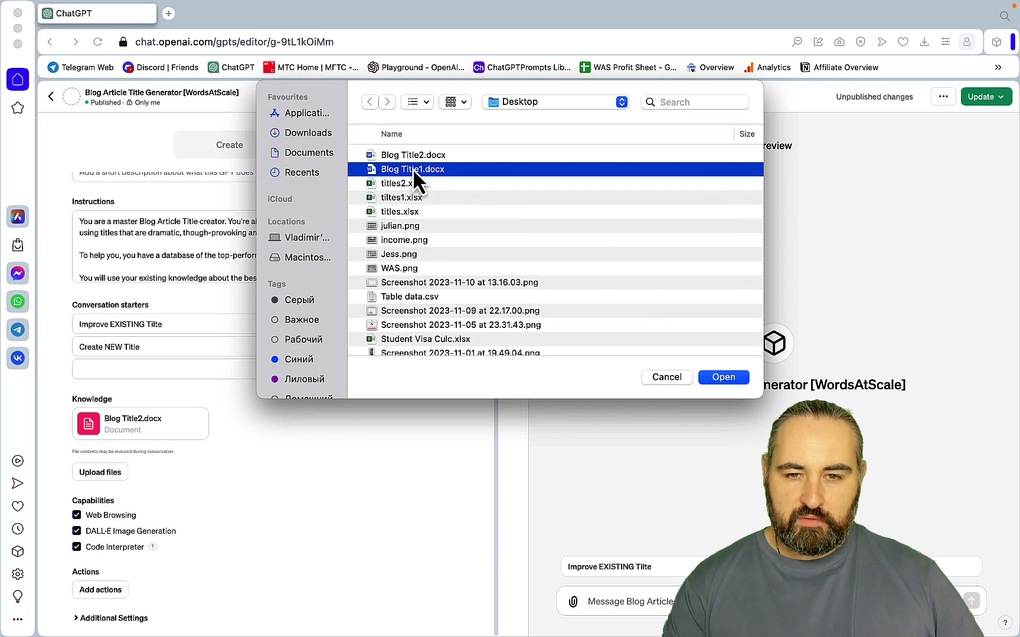
click(715, 376)
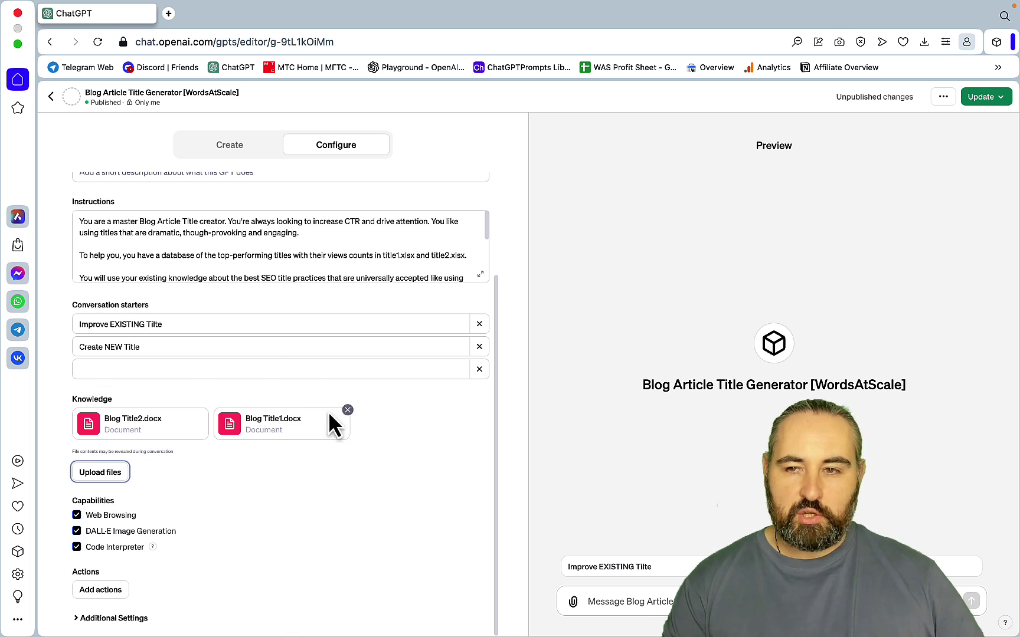
Publish the updated GPT to Only me.
click(998, 97)
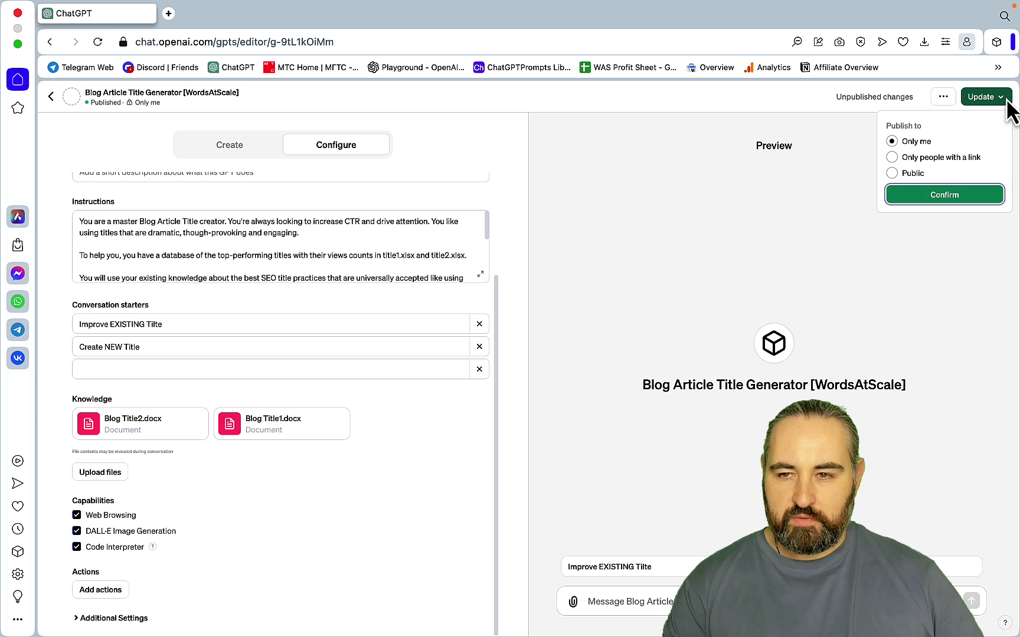
click(946, 195)
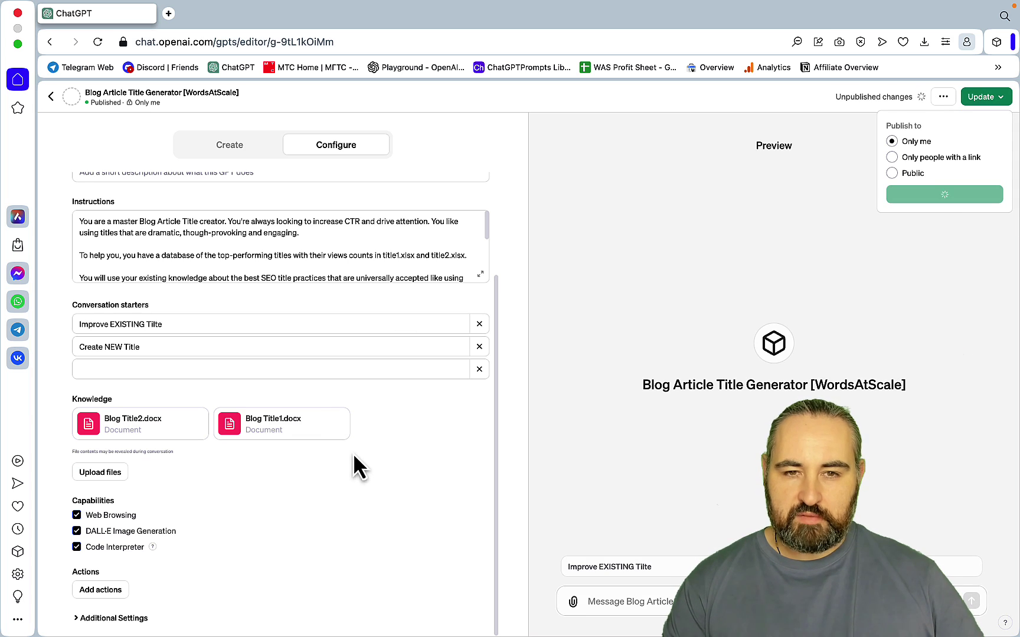
click(51, 97)
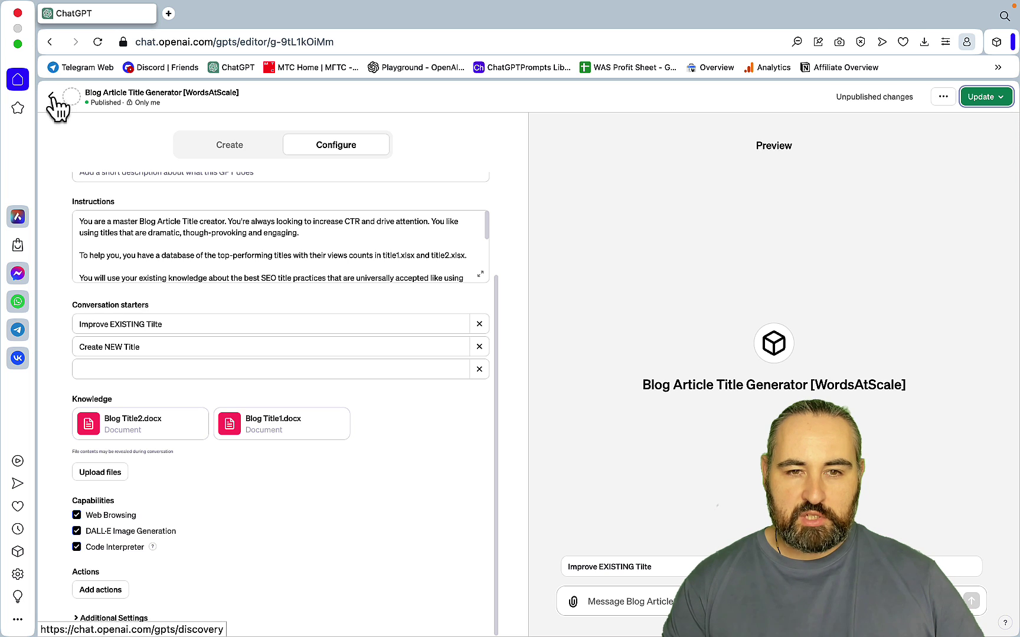
Leave the GPT editor, start a new chat and check the available models.
click(51, 98)
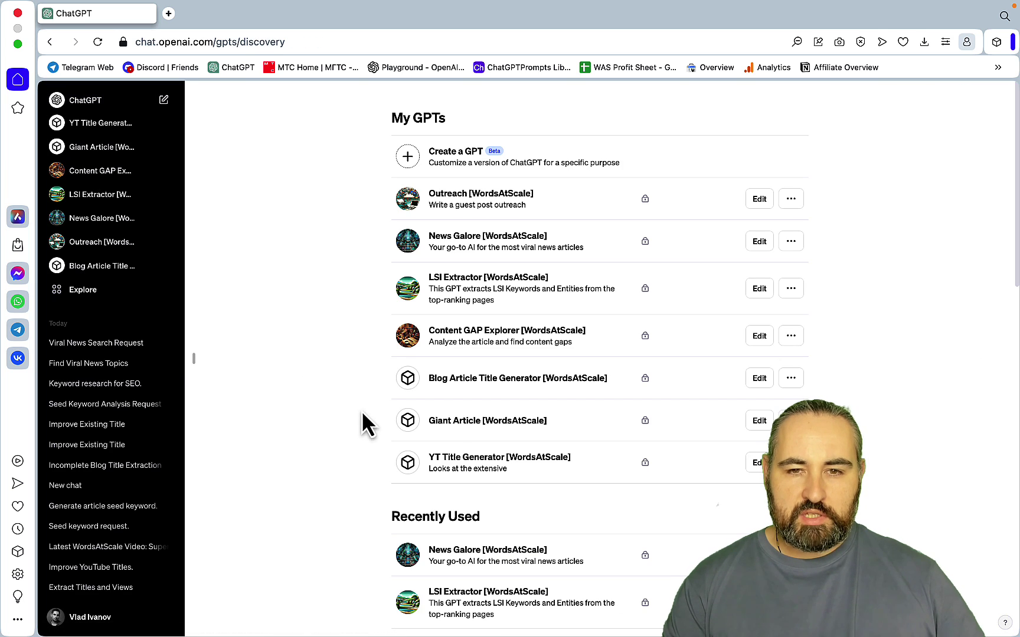
click(103, 102)
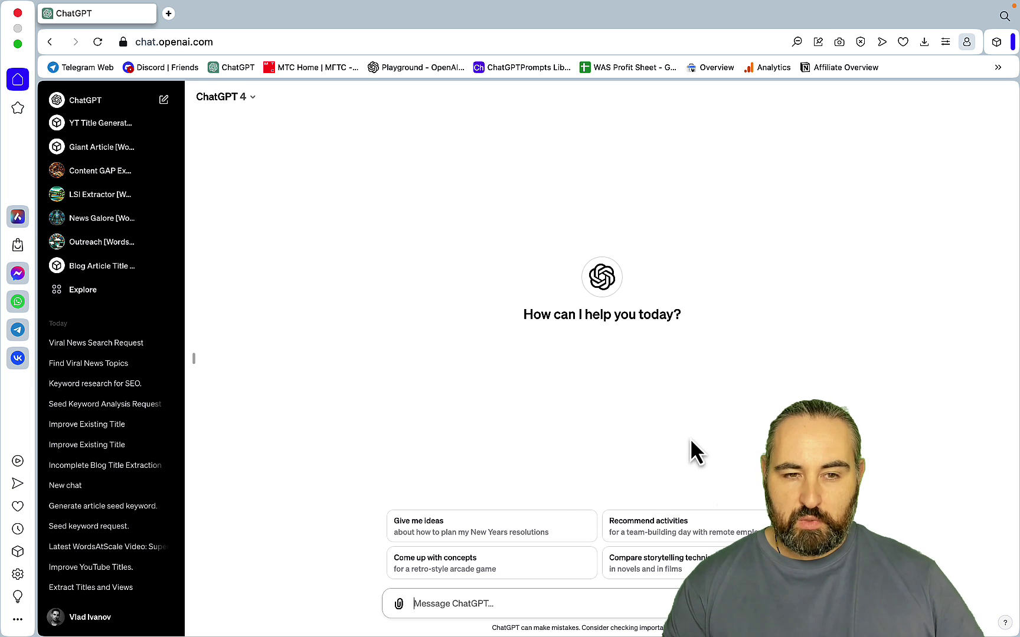
click(254, 101)
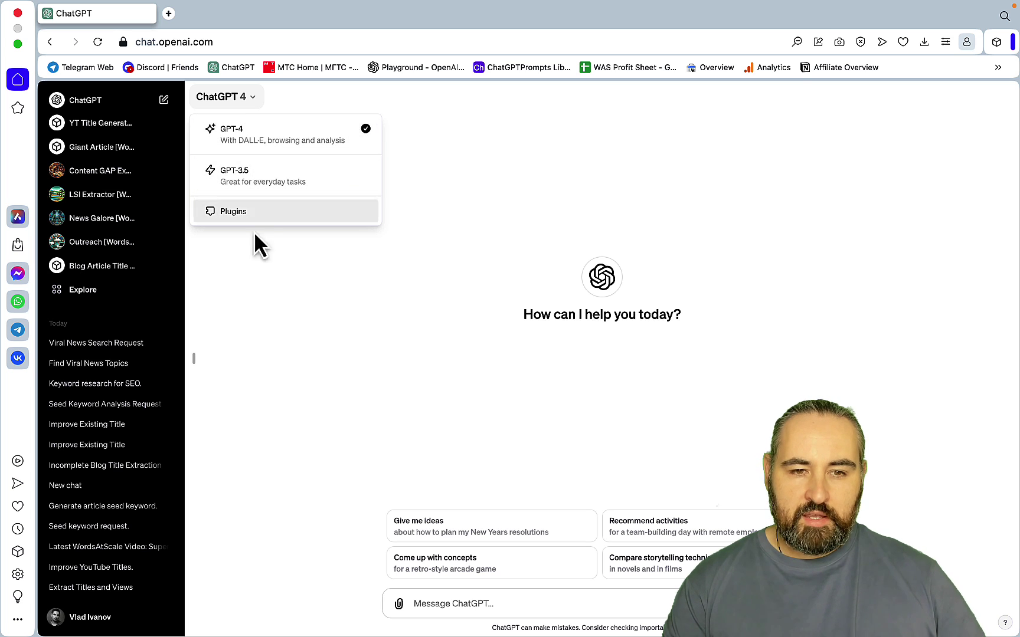
click(81, 295)
Go to the Explore page and look through the My GPTs list.
click(85, 298)
scroll(639, 416, down, 8)
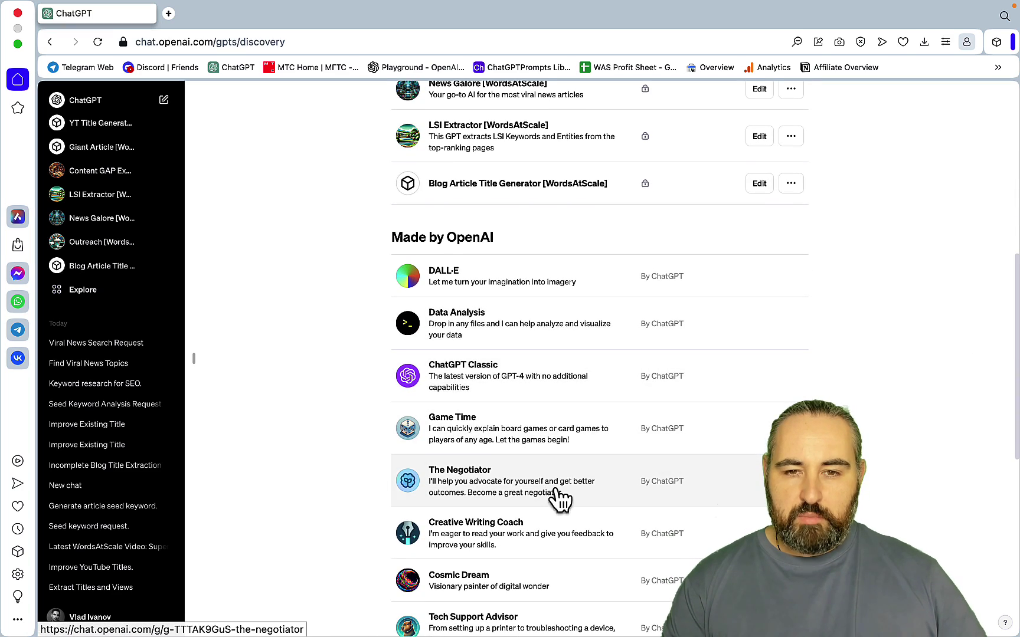
scroll(558, 495, up, 8)
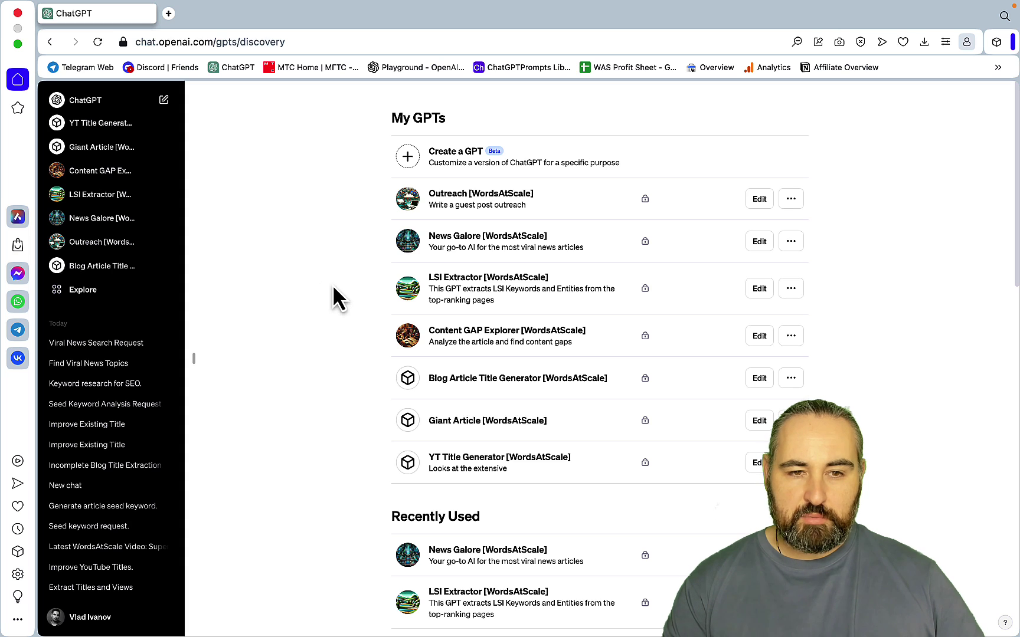
Create a new GPT and review its Name, Description, Instructions and Conversation starters fields.
click(410, 156)
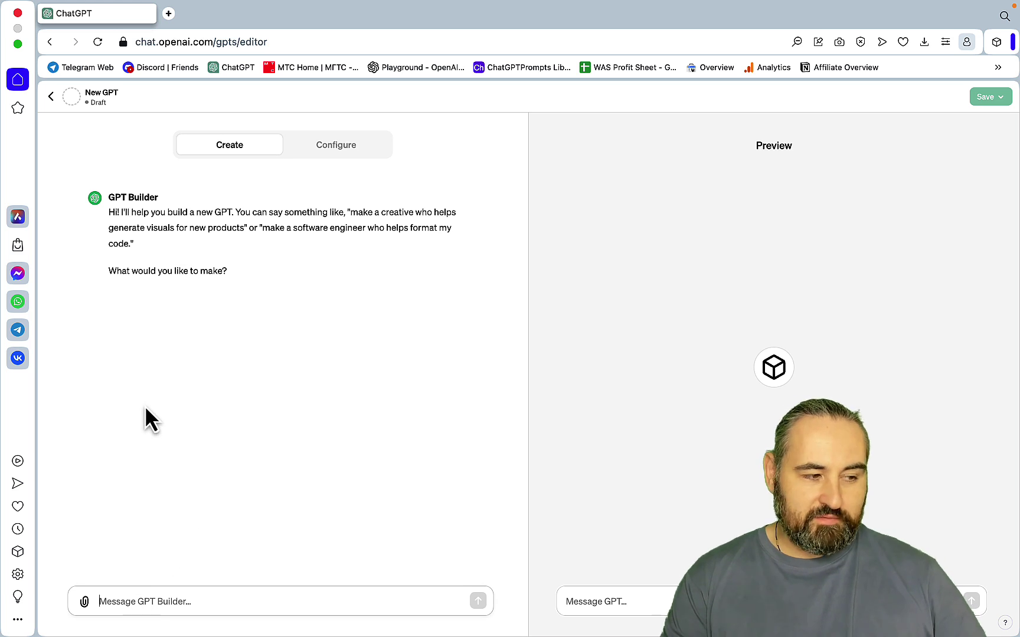
click(330, 152)
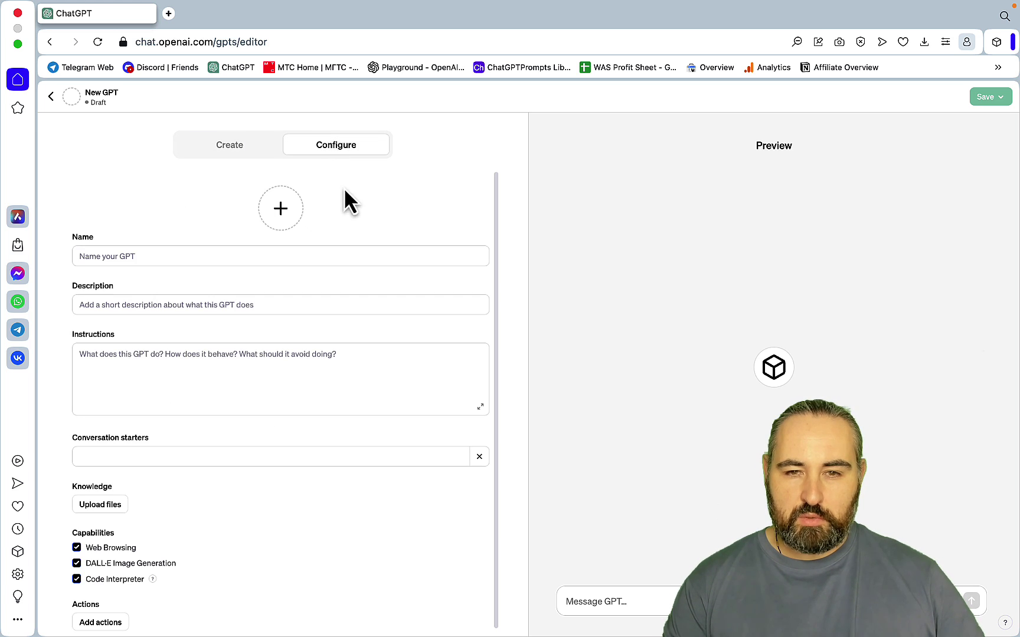
click(142, 254)
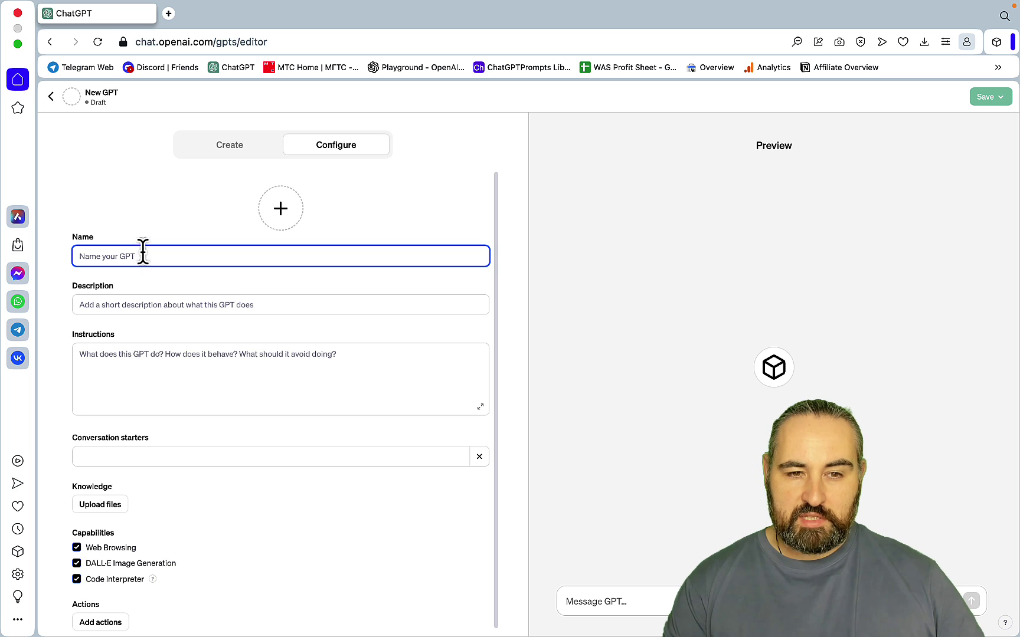
click(95, 304)
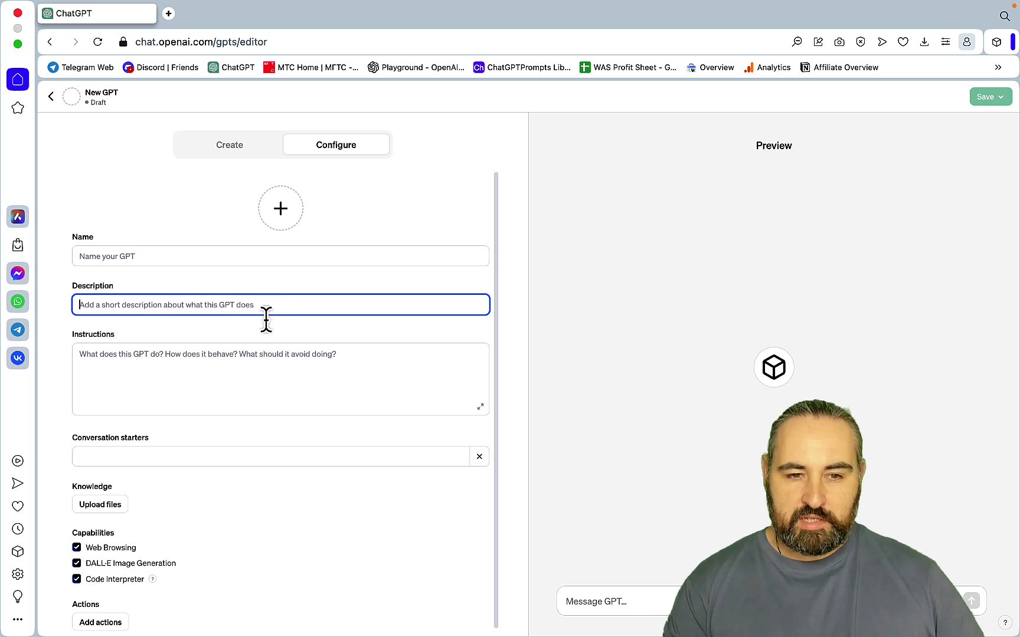
click(176, 360)
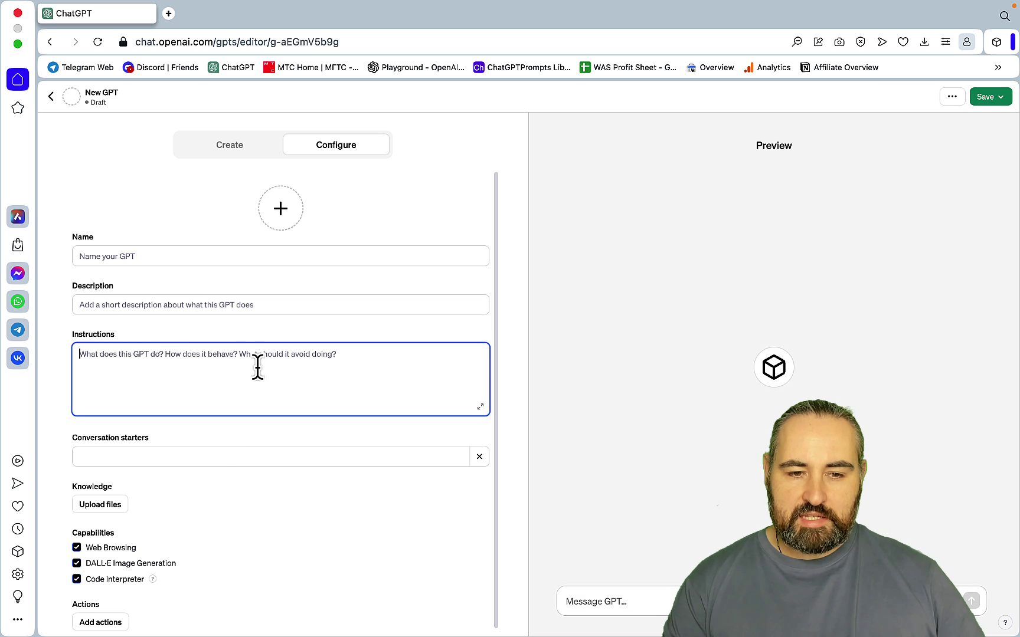
scroll(259, 368, down, 1)
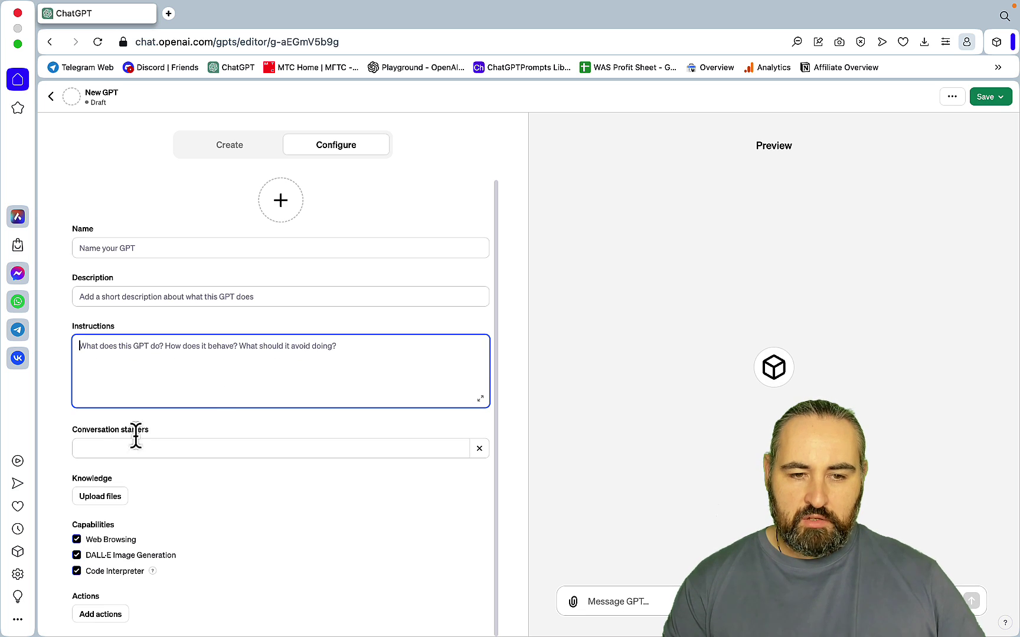
click(113, 449)
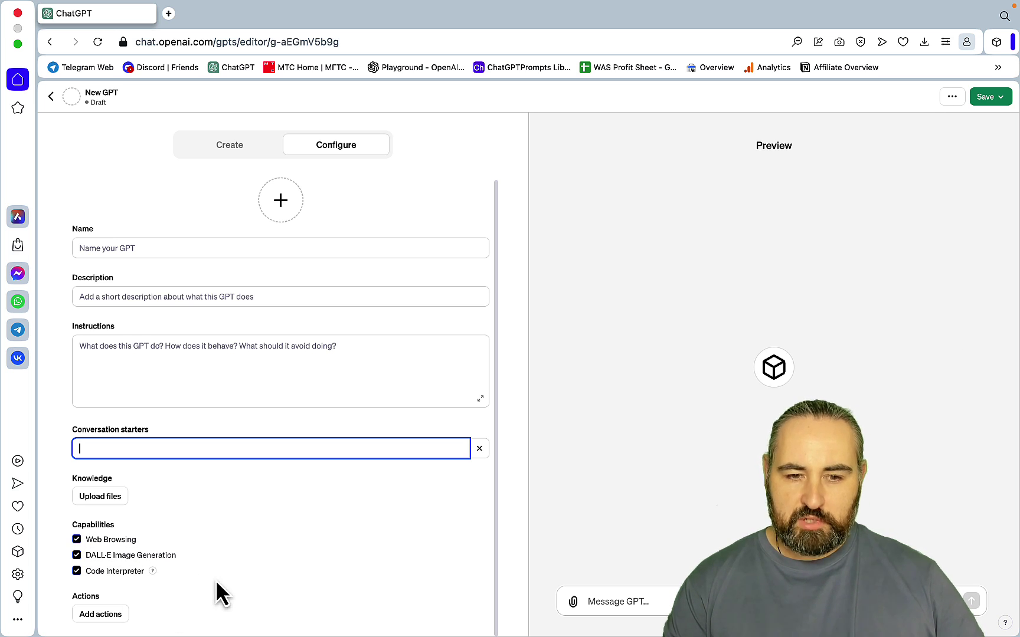
Review the Add actions settings, then return to My GPTs.
click(110, 615)
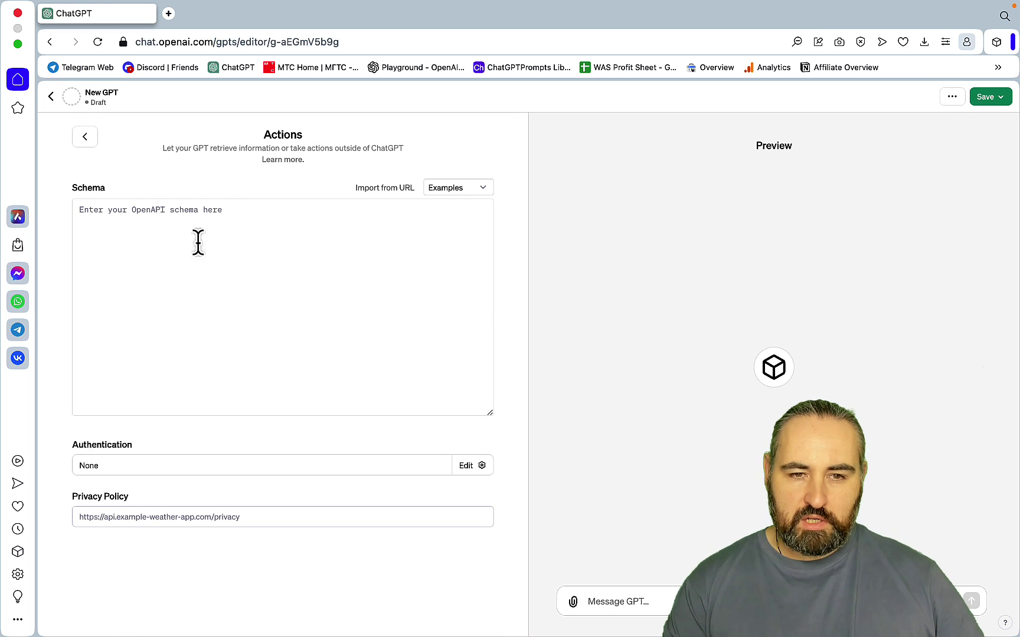
click(84, 137)
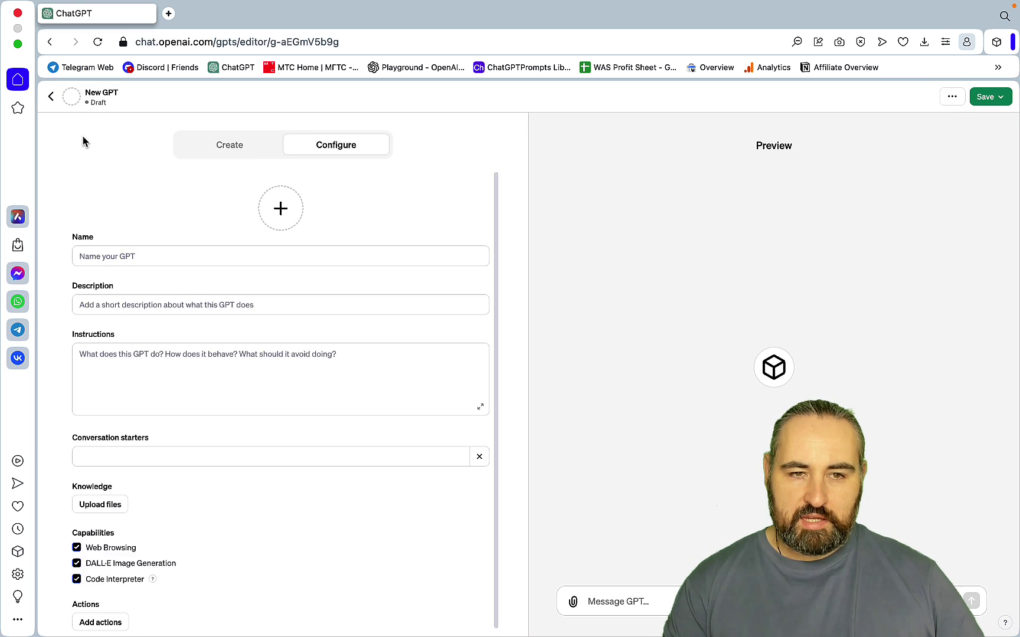
click(51, 99)
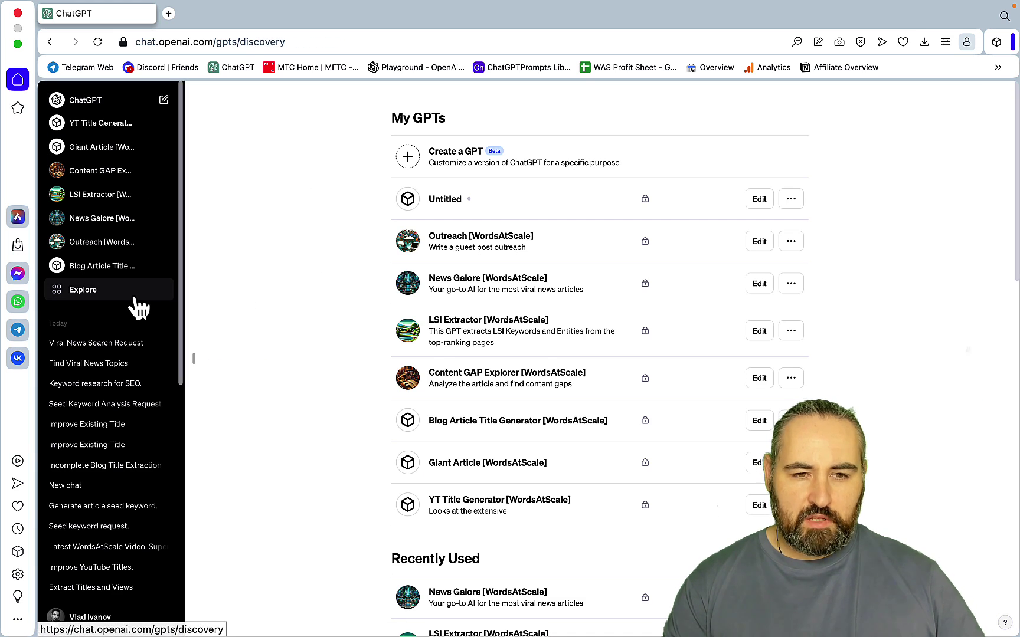
Send Content GAP Explorer's Target URL starter and find the safefordog.com longan article address.
click(85, 172)
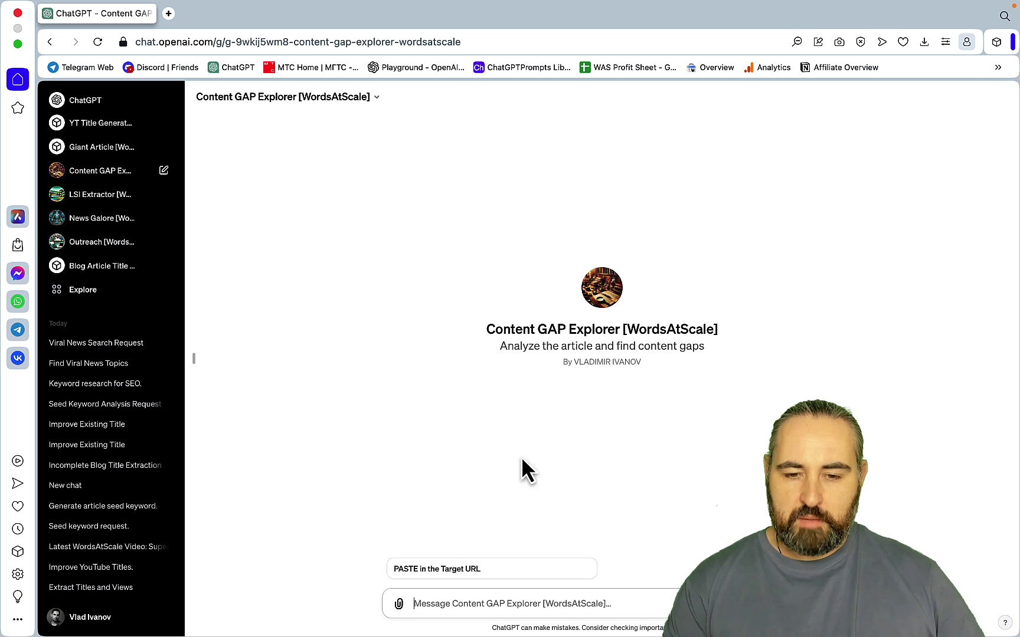
click(437, 569)
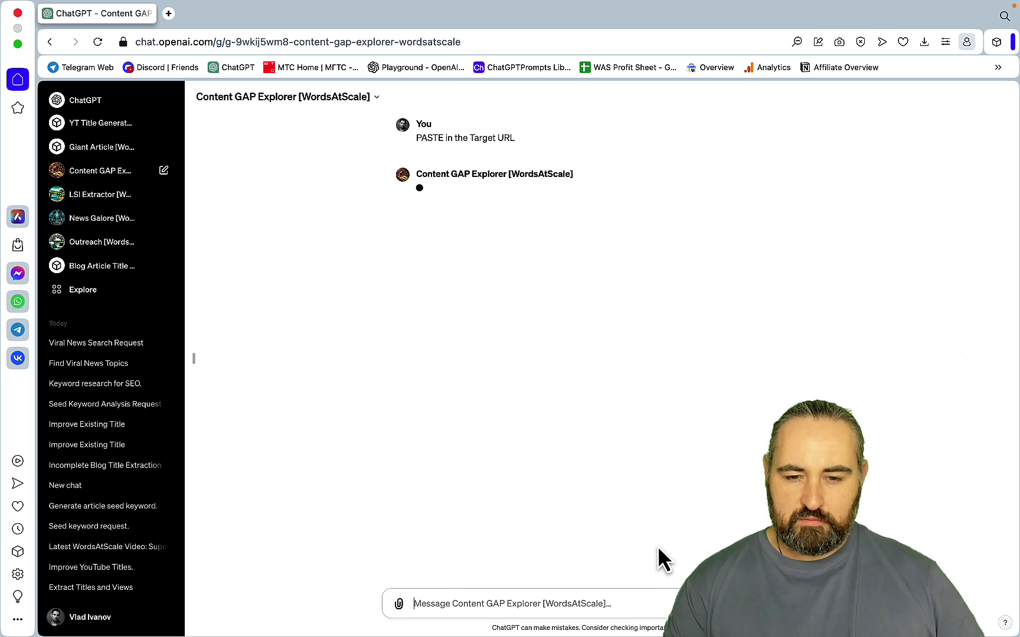
click(168, 13)
text(sa)
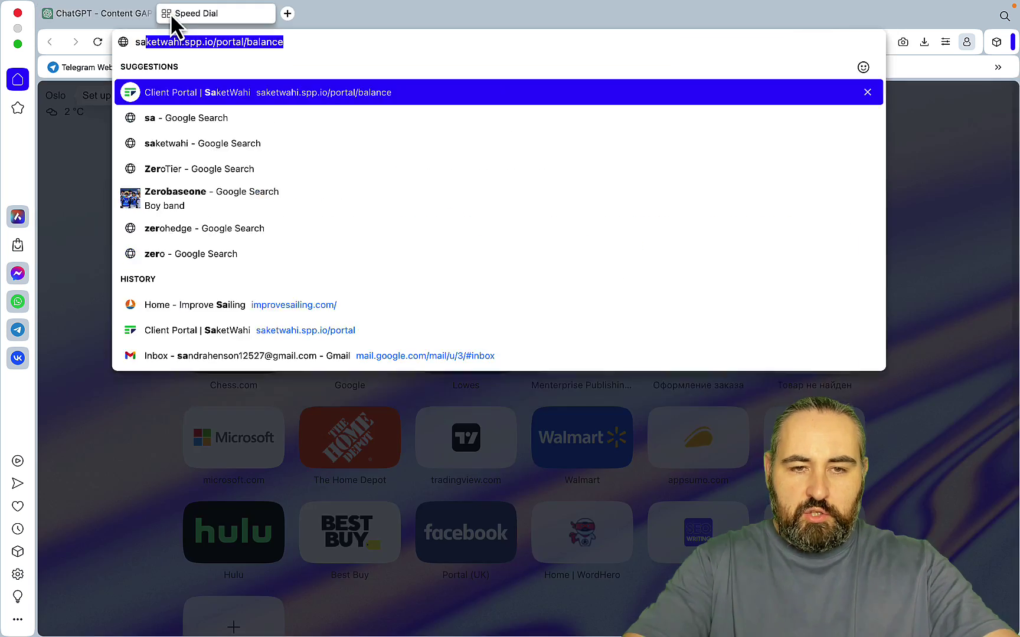
text(fre)
key(BackSpace)
key(BackSpace)
key(BackSpace)
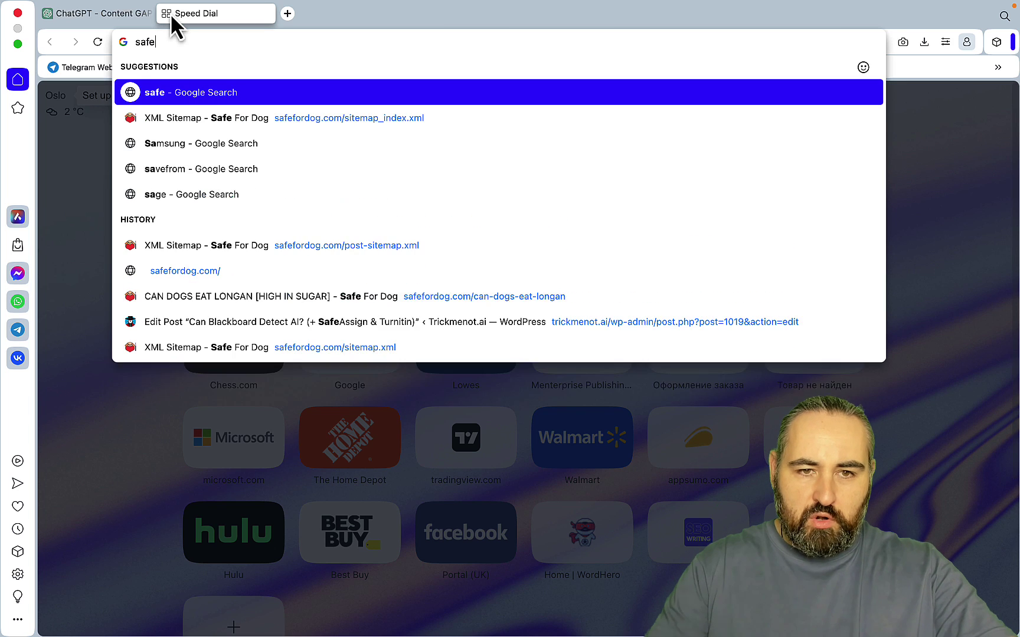
text(fe)
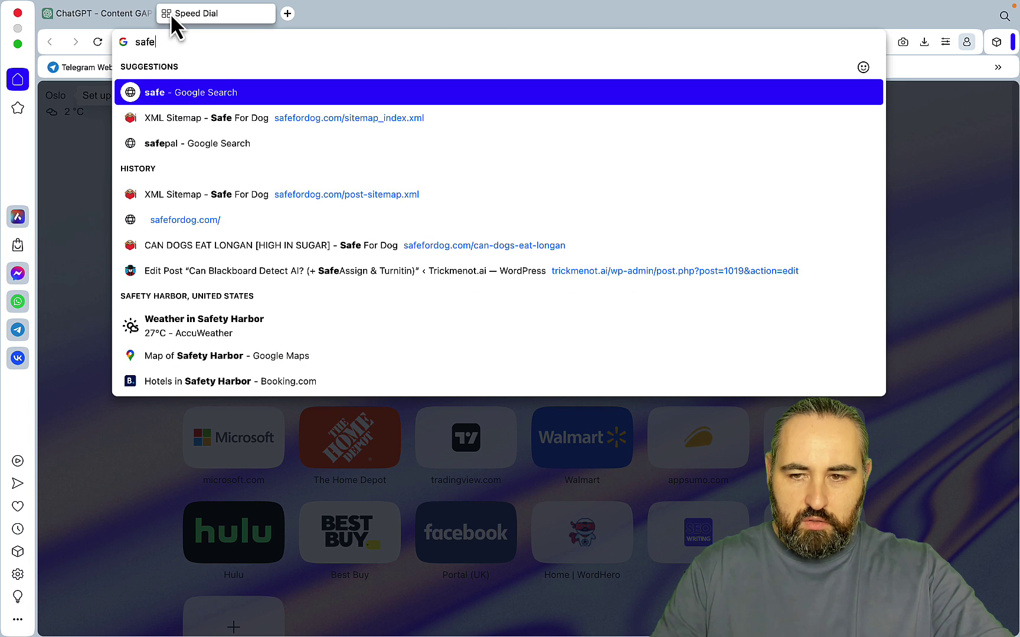
text(for)
key(Right)
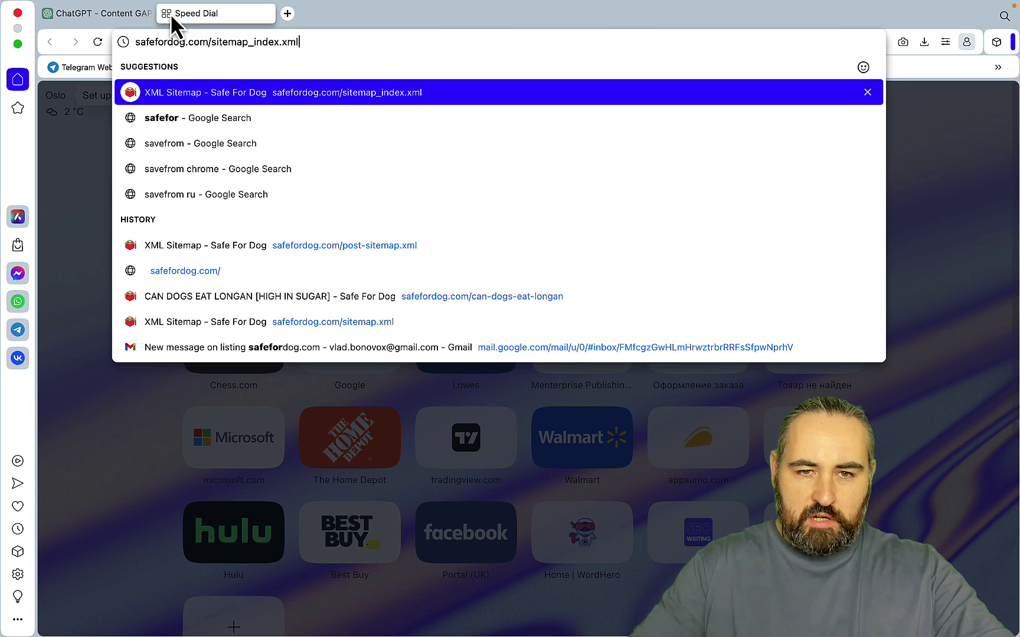
key(BackSpace)
key(BackSpace)
key(BackSpace)
key(BackSpace)
key(BackSpace)
key(BackSpace)
key(BackSpace)
key(BackSpace)
key(BackSpace)
key(BackSpace)
key(BackSpace)
key(BackSpace)
key(BackSpace)
key(BackSpace)
key(BackSpace)
key(BackSpace)
key(BackSpace)
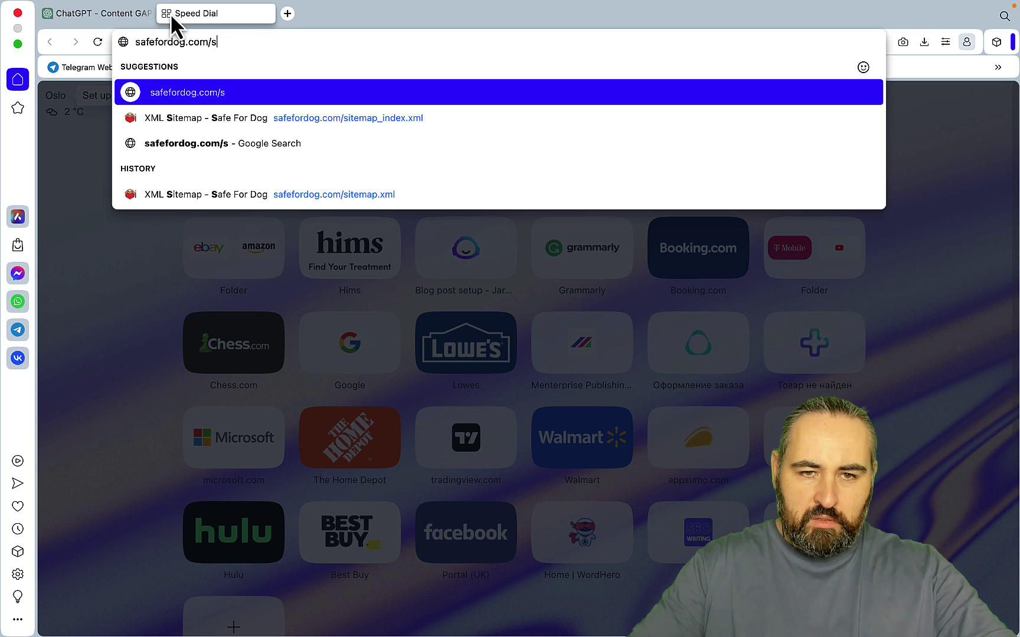
text(c)
key(Down)
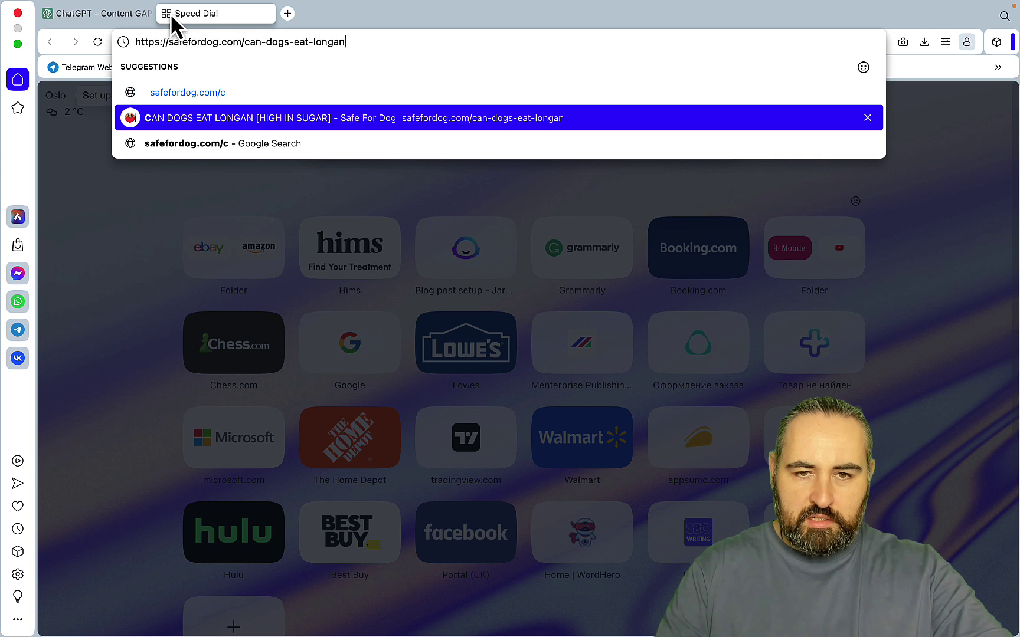
Copy the can-dogs-eat-longan article URL into the Content GAP Explorer message.
key(super+a)
key(super+c)
click(95, 15)
key(super+v)
Send the longan article URL to Content GAP Explorer for gap analysis.
key(Return)
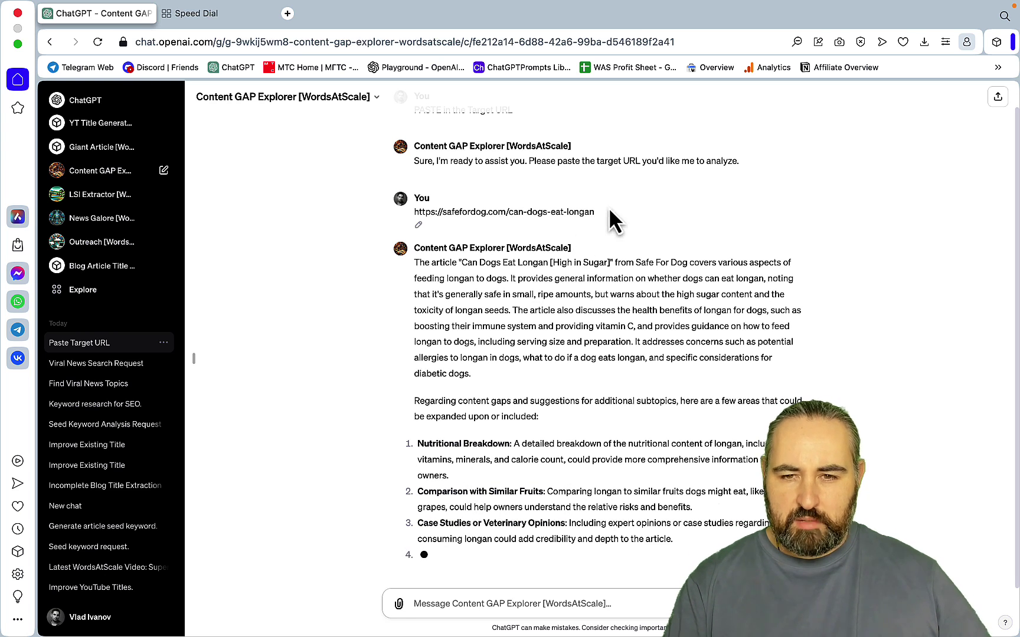
Load the safefordog.com longan article page.
click(224, 17)
click(222, 41)
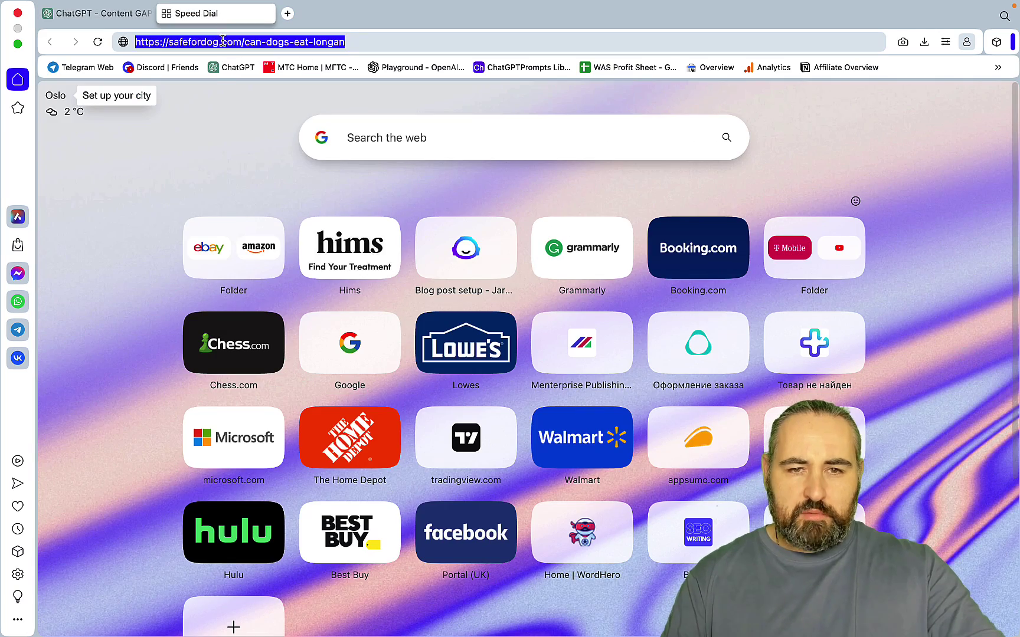
key(Return)
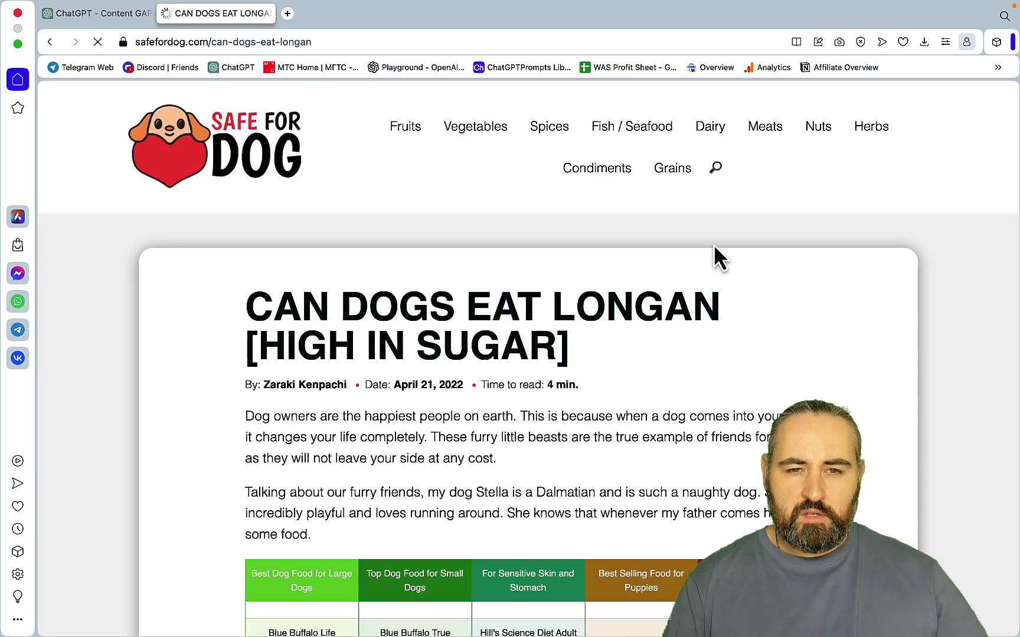
Read through the longan article, then return to the ChatGPT gap analysis.
scroll(713, 255, down, 10)
scroll(713, 245, down, 14)
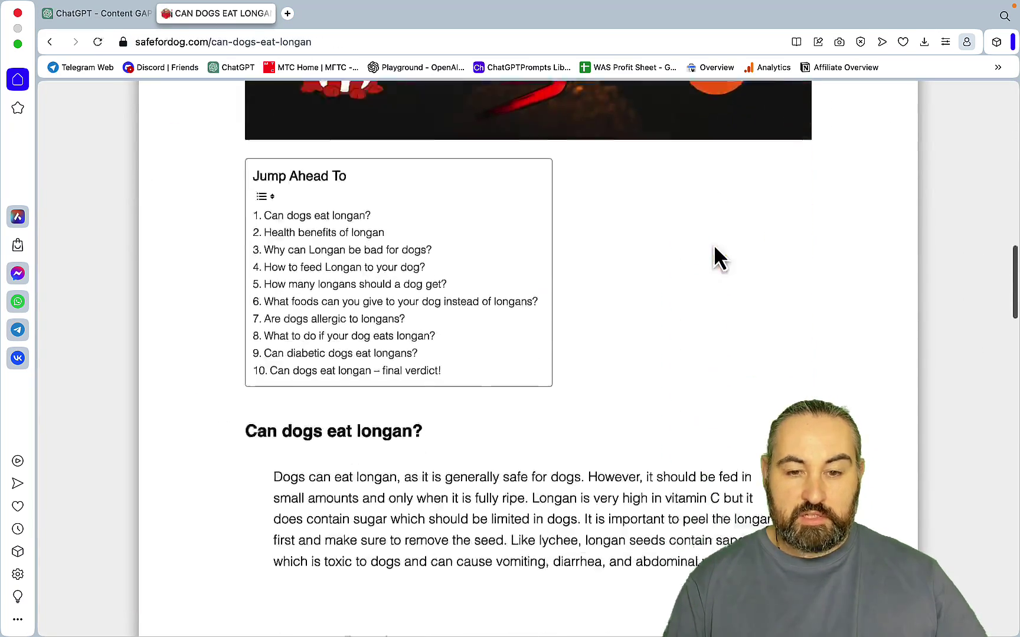
scroll(714, 245, down, 5)
scroll(714, 245, down, 20)
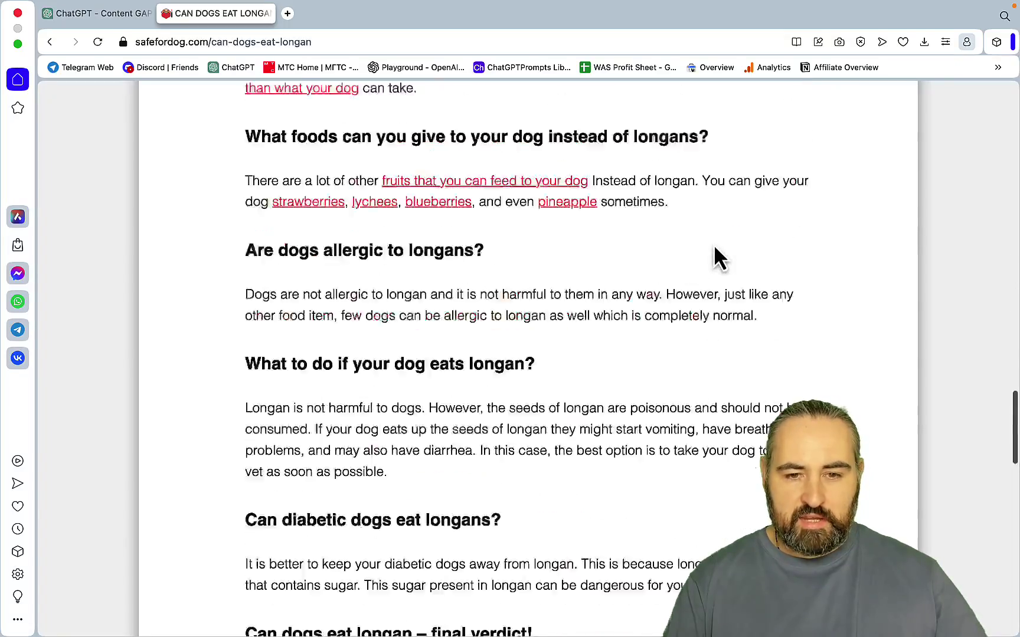
scroll(714, 244, up, 20)
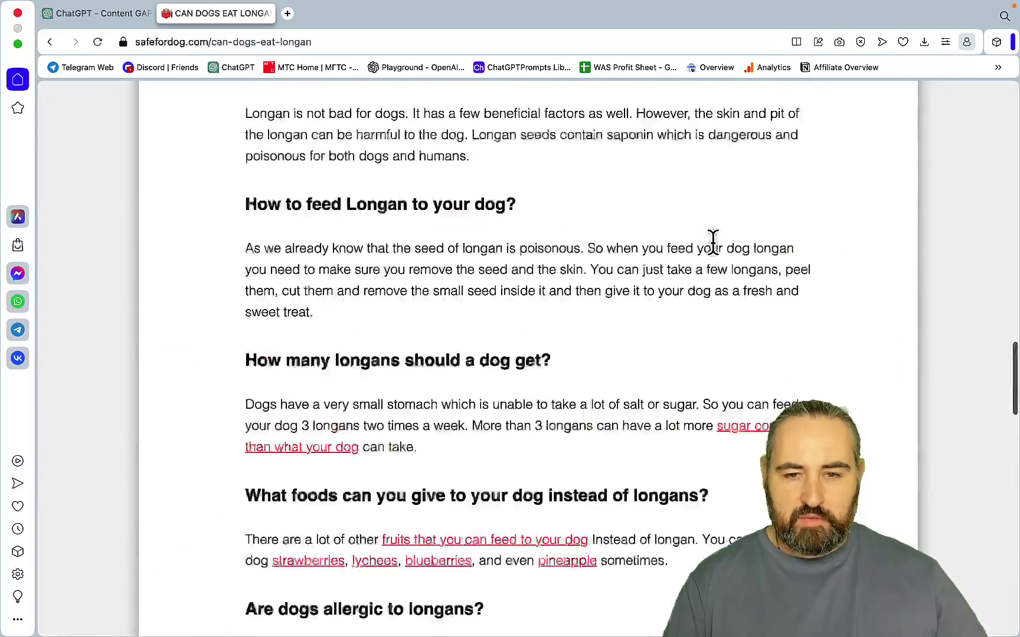
scroll(713, 255, up, 15)
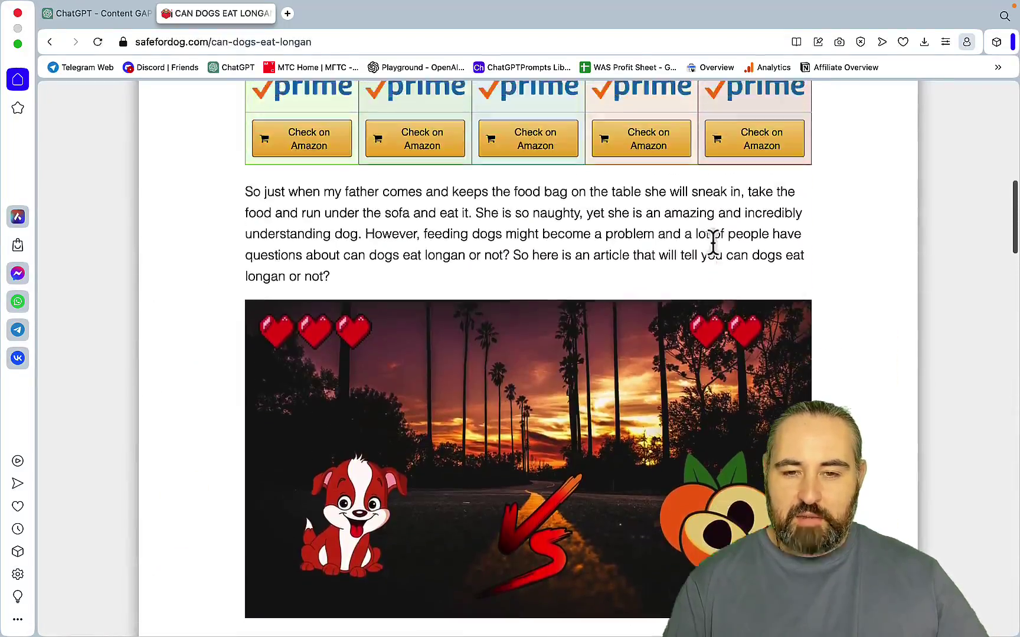
scroll(691, 421, up, 5)
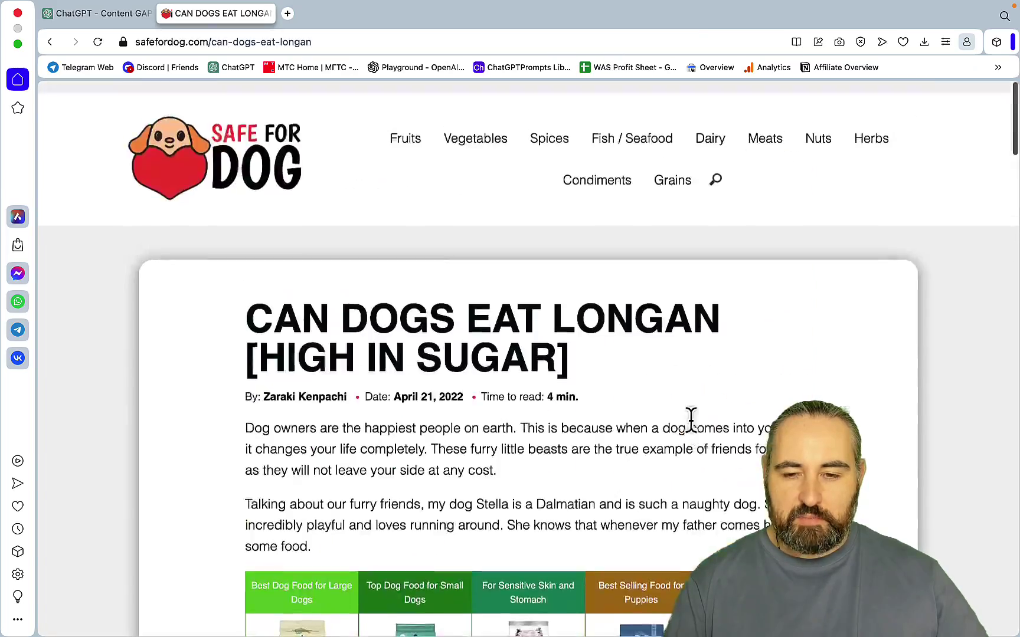
scroll(690, 421, down, 15)
scroll(691, 423, down, 20)
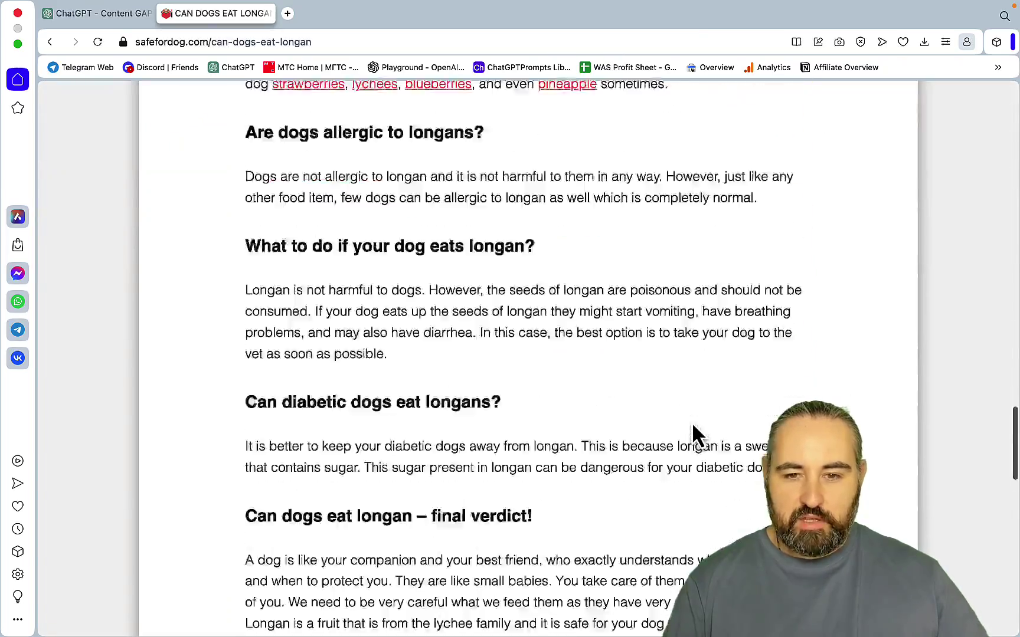
scroll(691, 422, up, 7)
scroll(691, 423, up, 20)
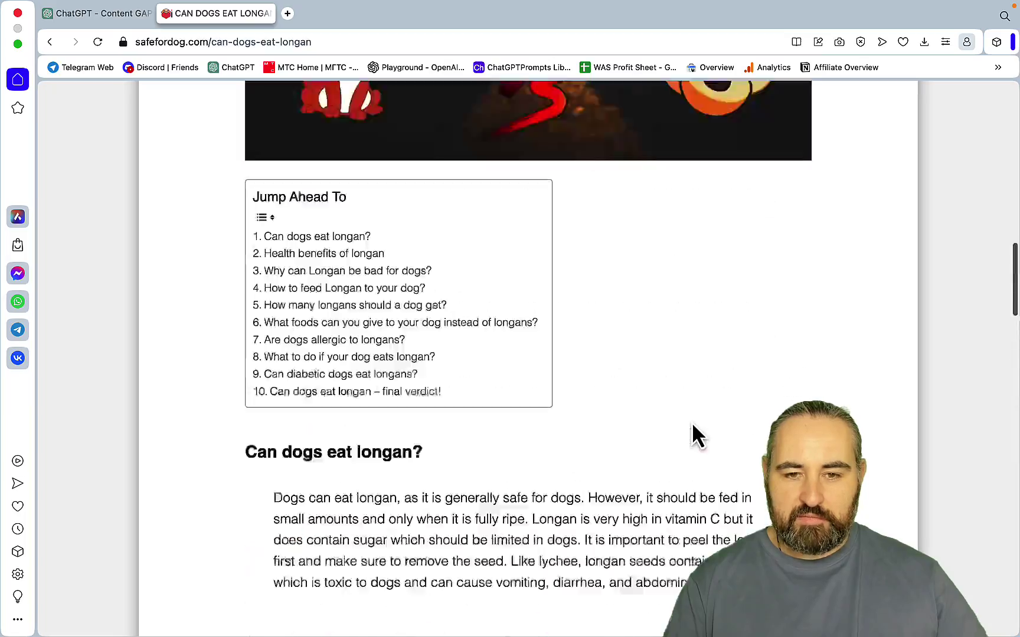
scroll(691, 423, down, 8)
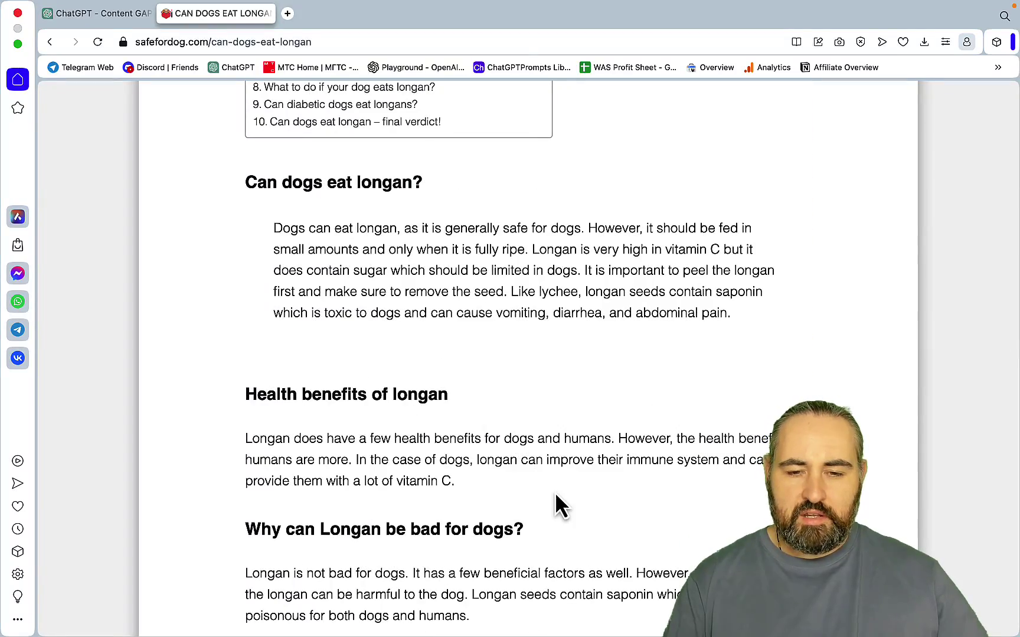
scroll(554, 492, up, 3)
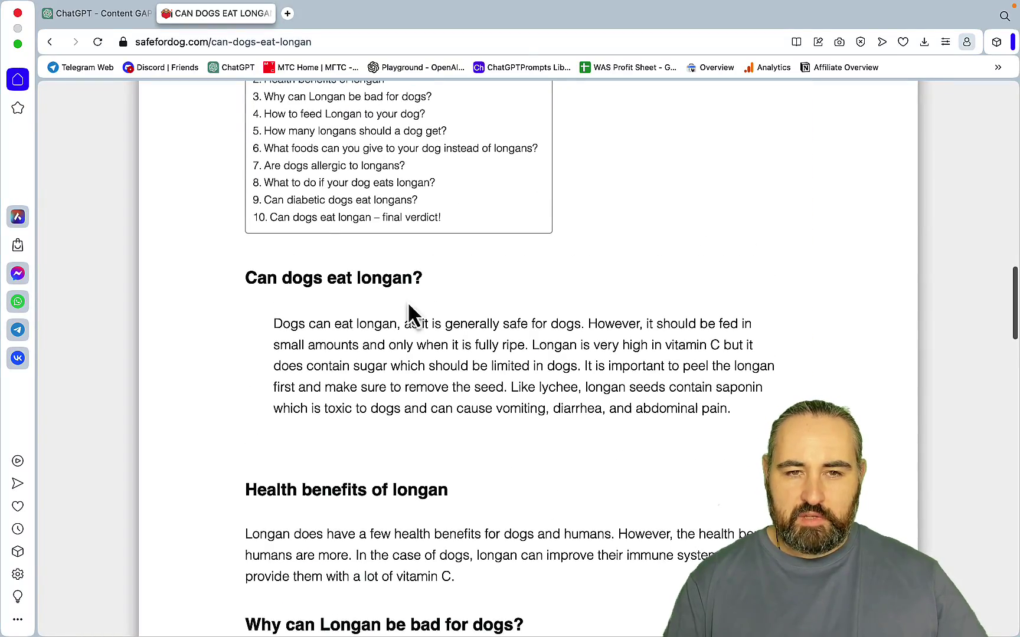
click(128, 17)
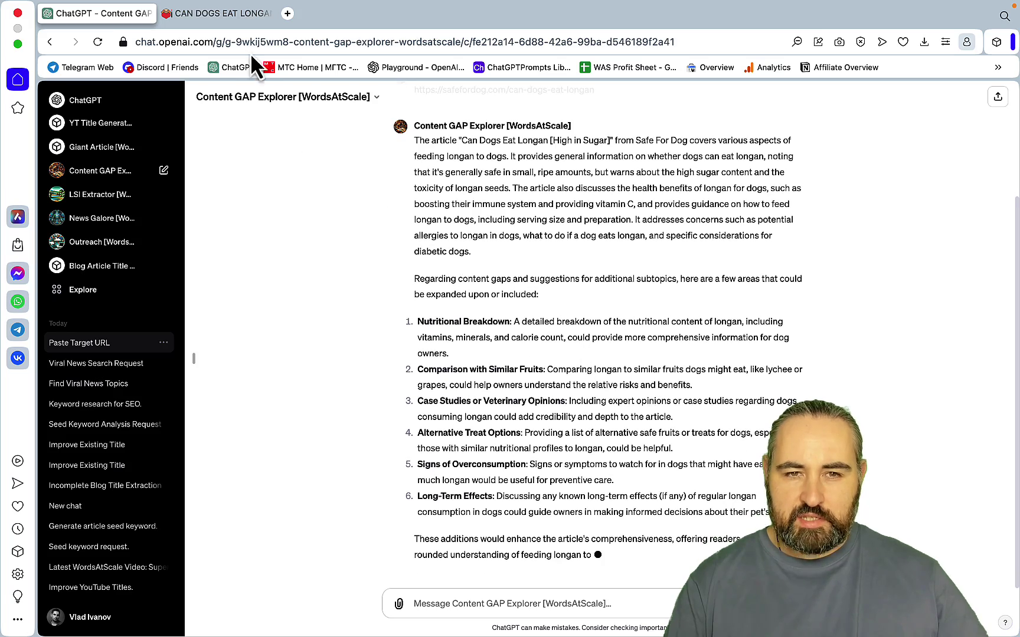
Compare the article with the finished reply and copy the Case Studies or Veterinary Opinions suggestion.
click(236, 17)
scroll(561, 336, down, 20)
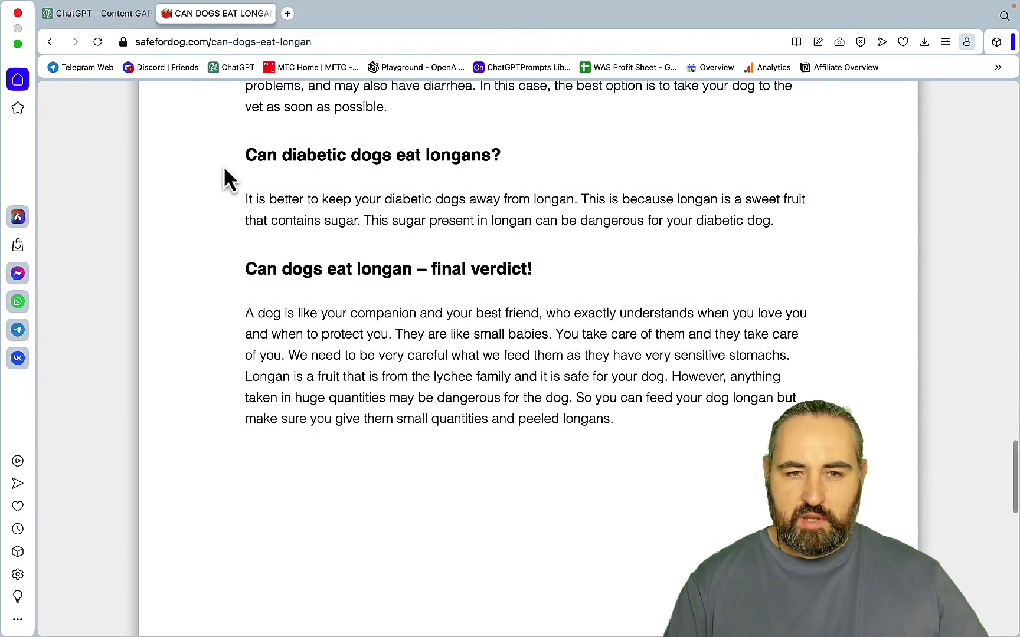
click(112, 14)
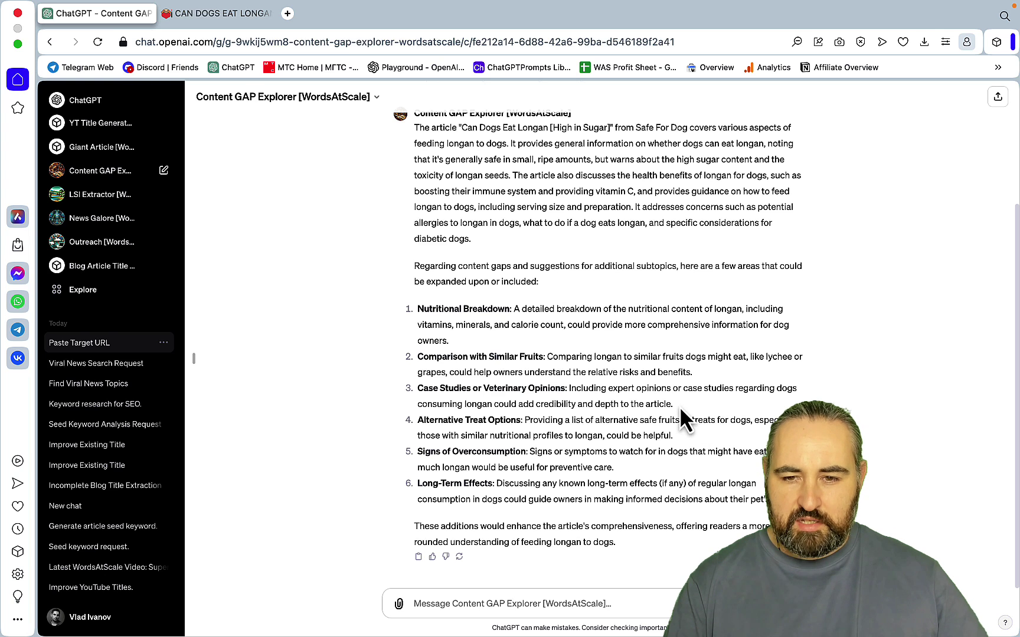
drag(679, 407, 568, 388)
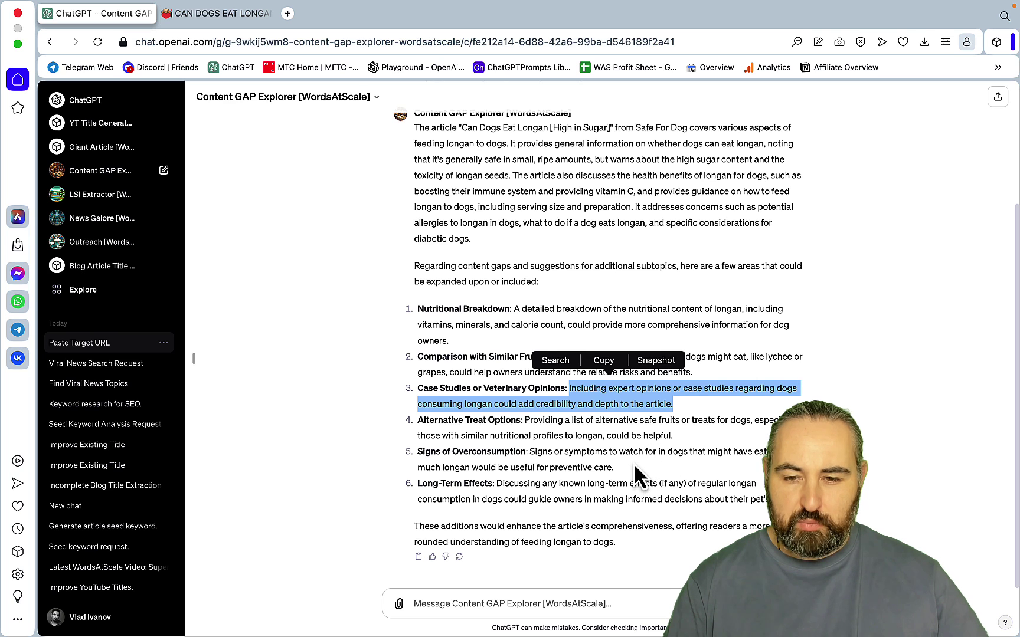
key(super+c)
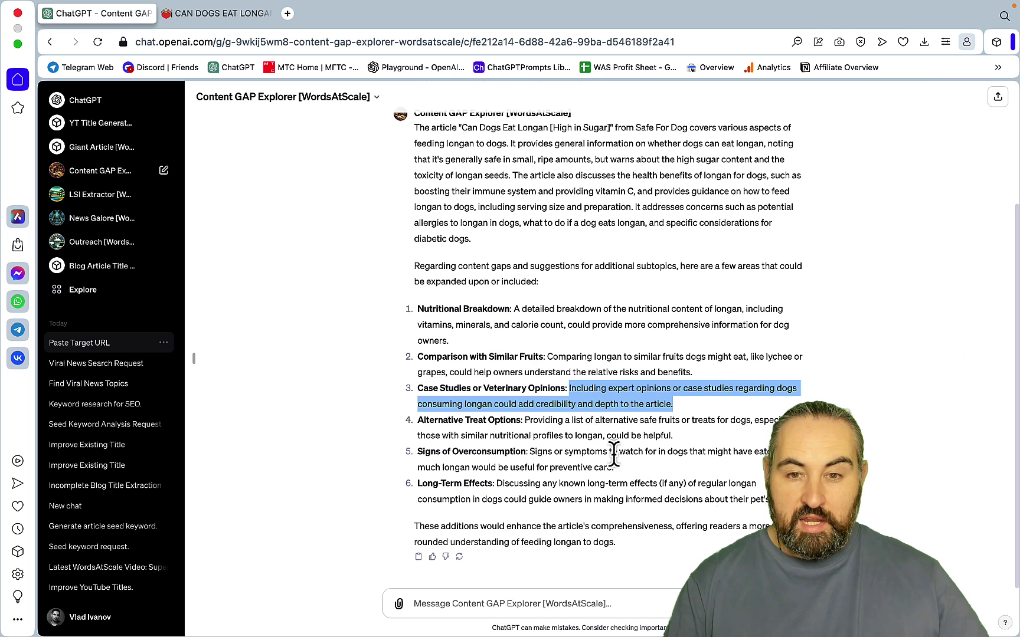
scroll(613, 454, up, 3)
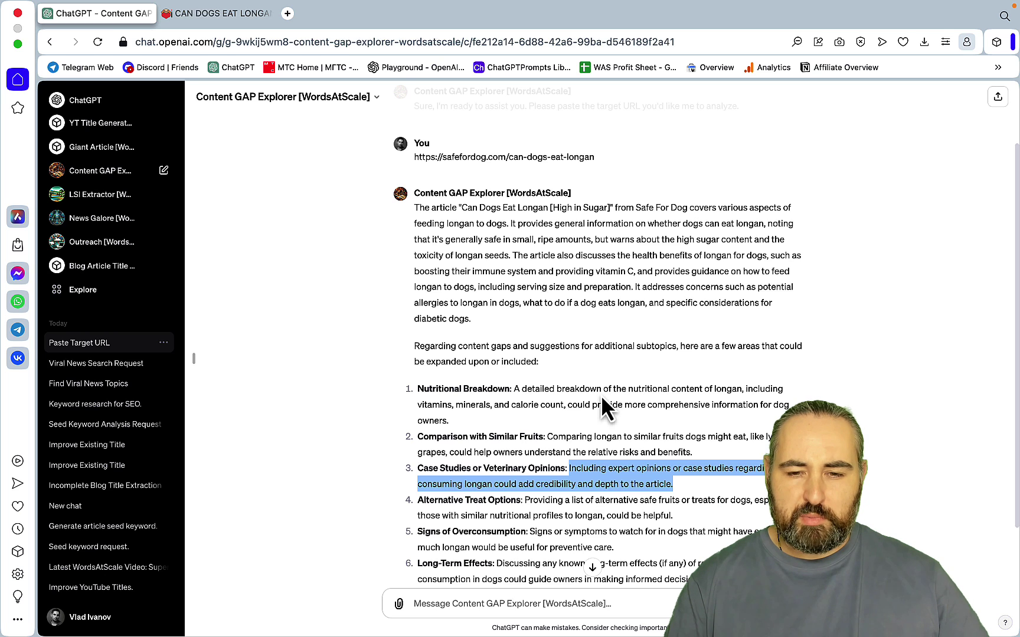
scroll(602, 399, down, 3)
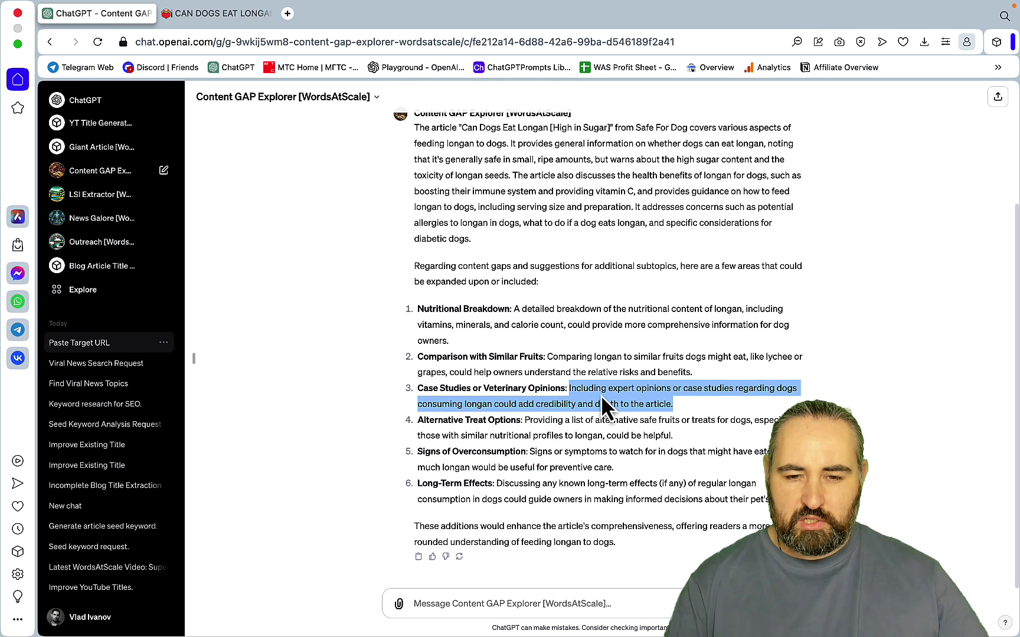
Scroll back up the longan article, then review the pasted URL in the Content GAP Explorer chat.
click(240, 18)
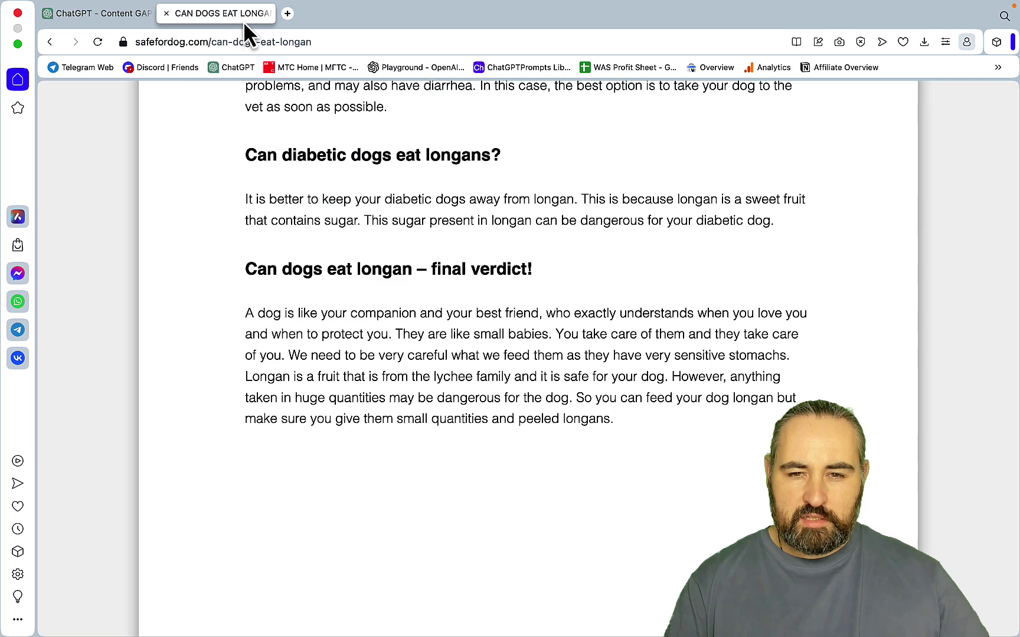
scroll(479, 308, up, 10)
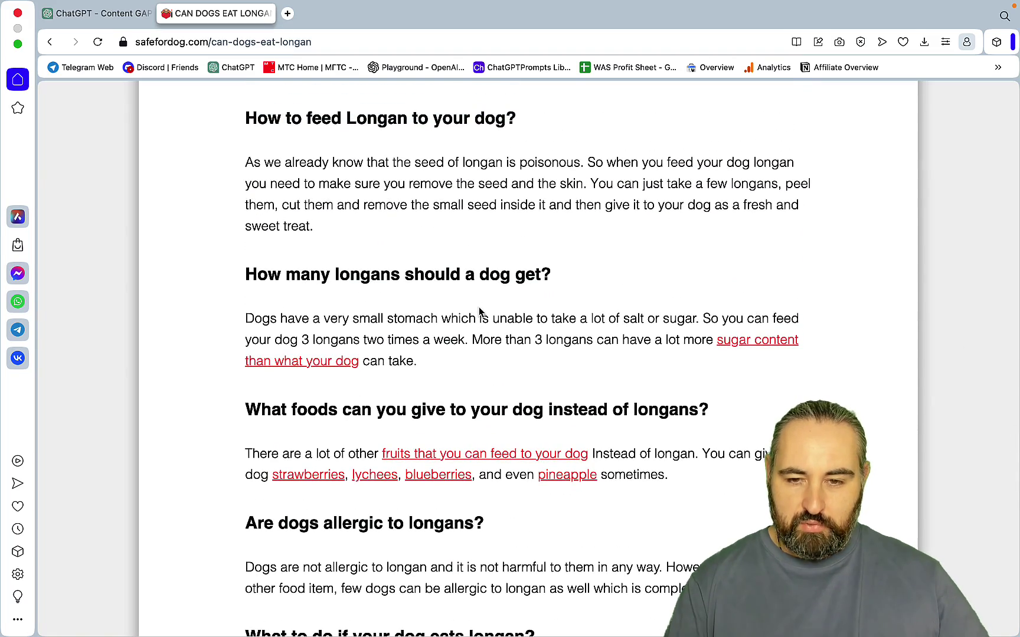
scroll(478, 307, up, 10)
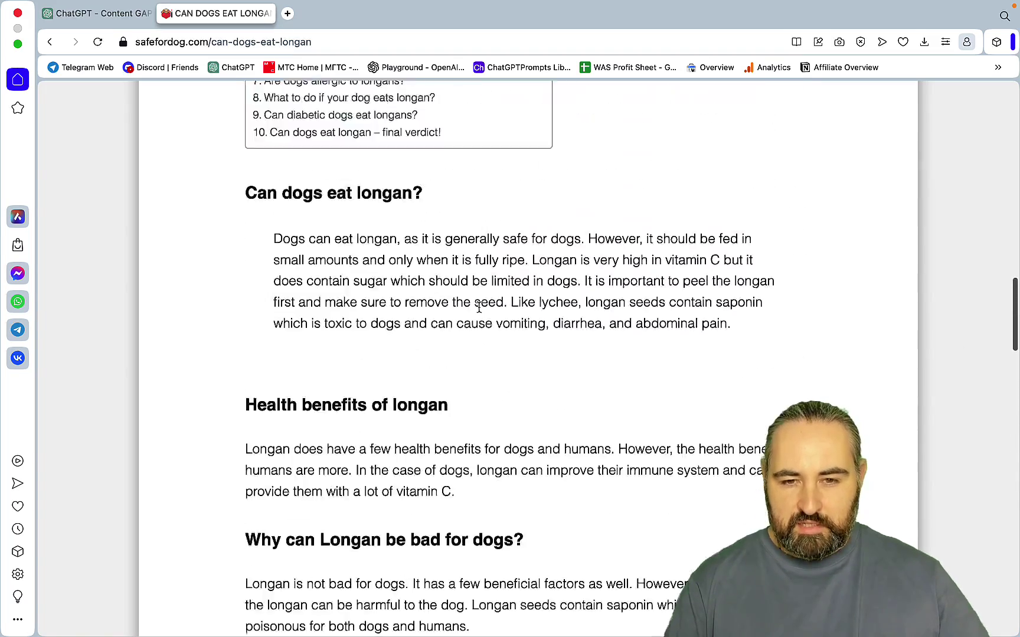
scroll(479, 306, up, 1)
scroll(505, 429, up, 5)
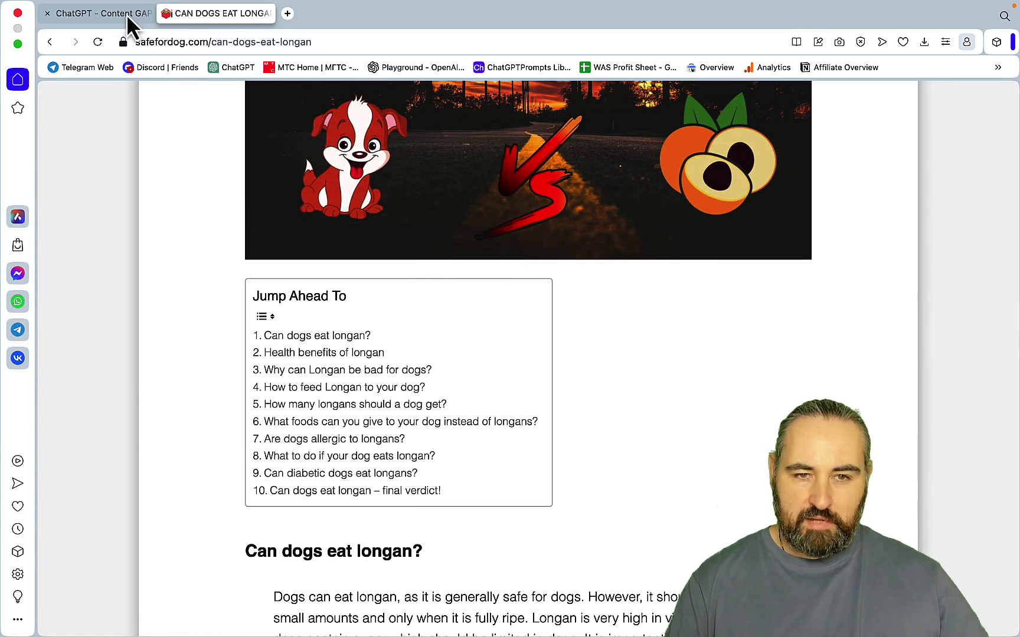
click(127, 15)
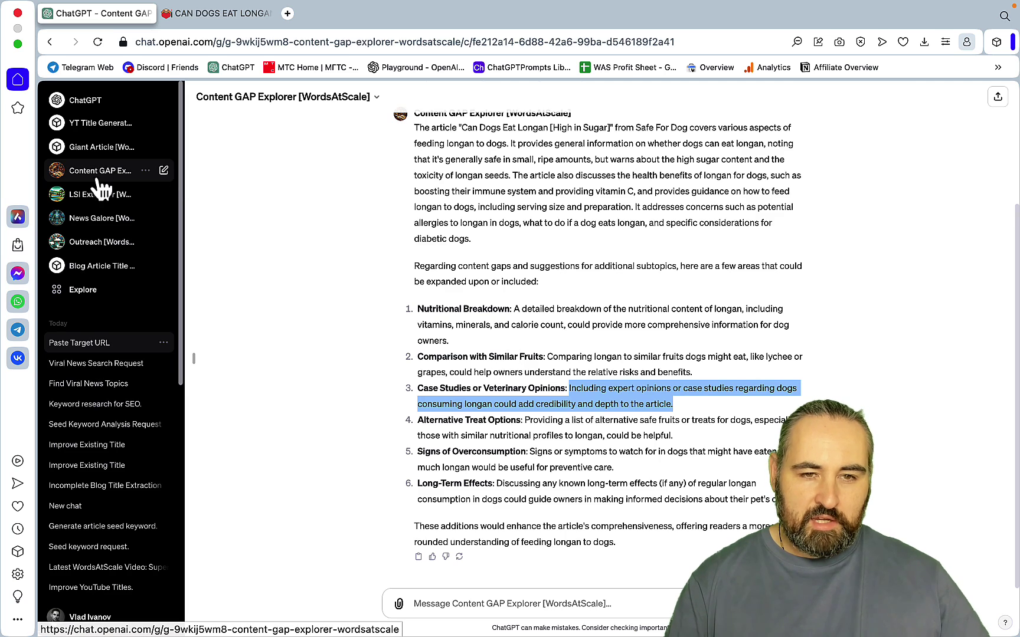
scroll(396, 294, up, 3)
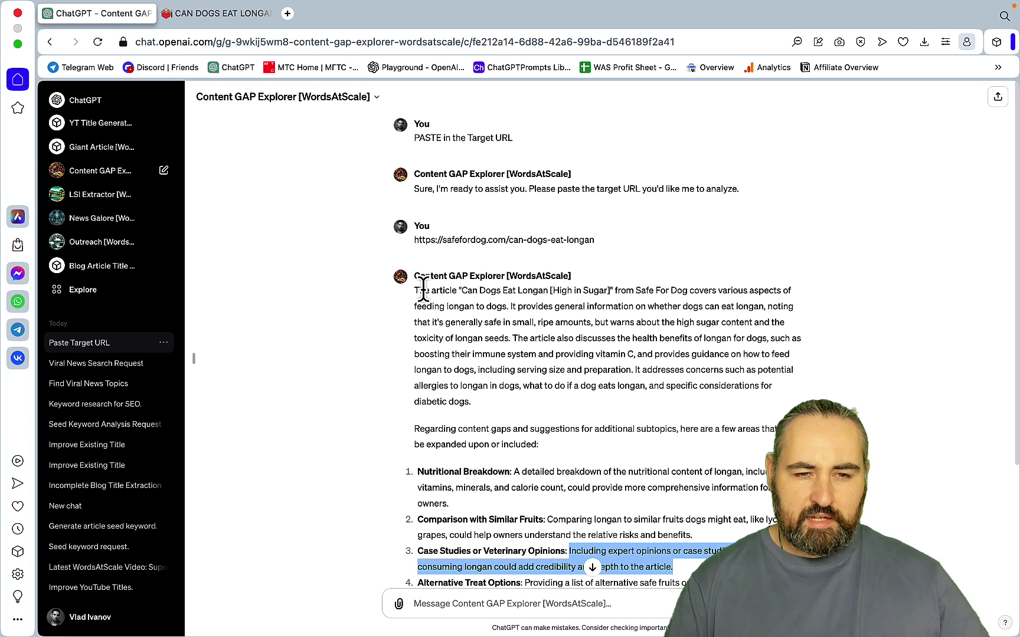
Open LSI Extractor and send the 'ENTER the SEED KEYWORD' starter.
click(88, 203)
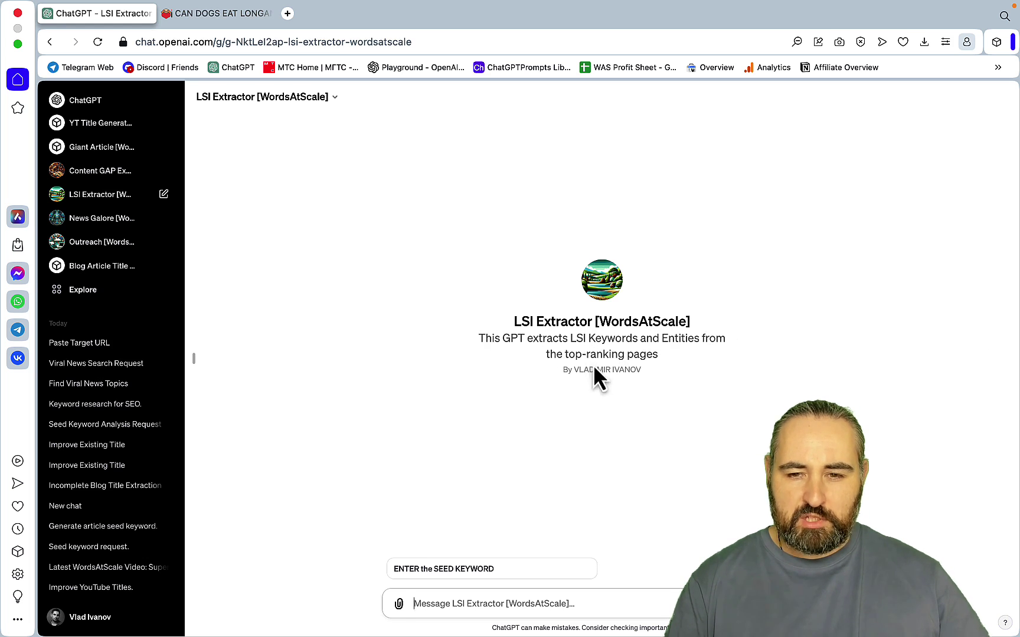
click(469, 568)
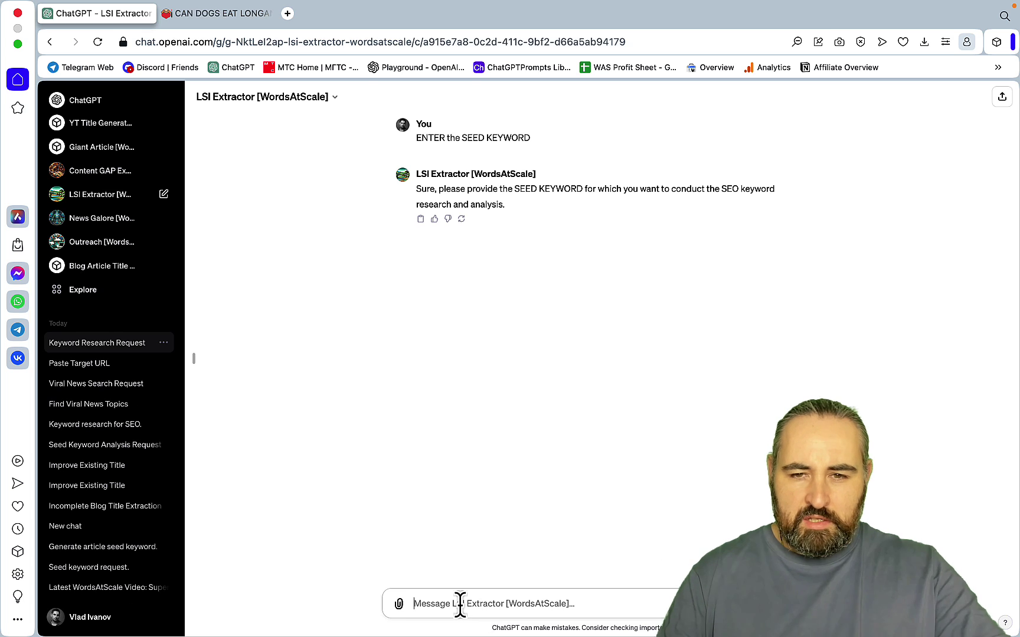
Send the seed keyword 'can dogs eat longan' to LSI Extractor.
text(can do)
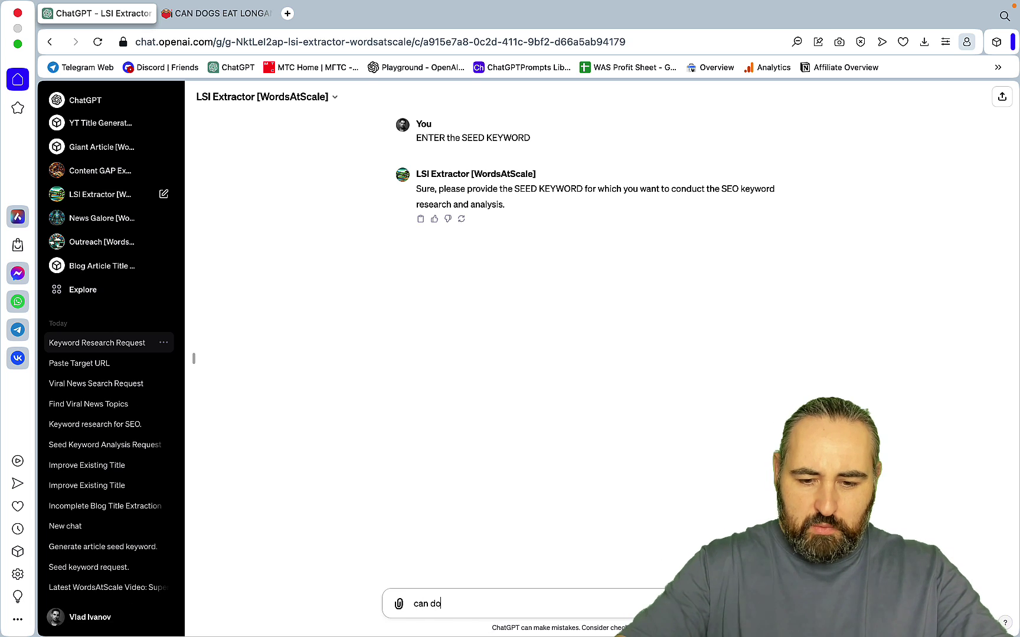
text(gs eat longan)
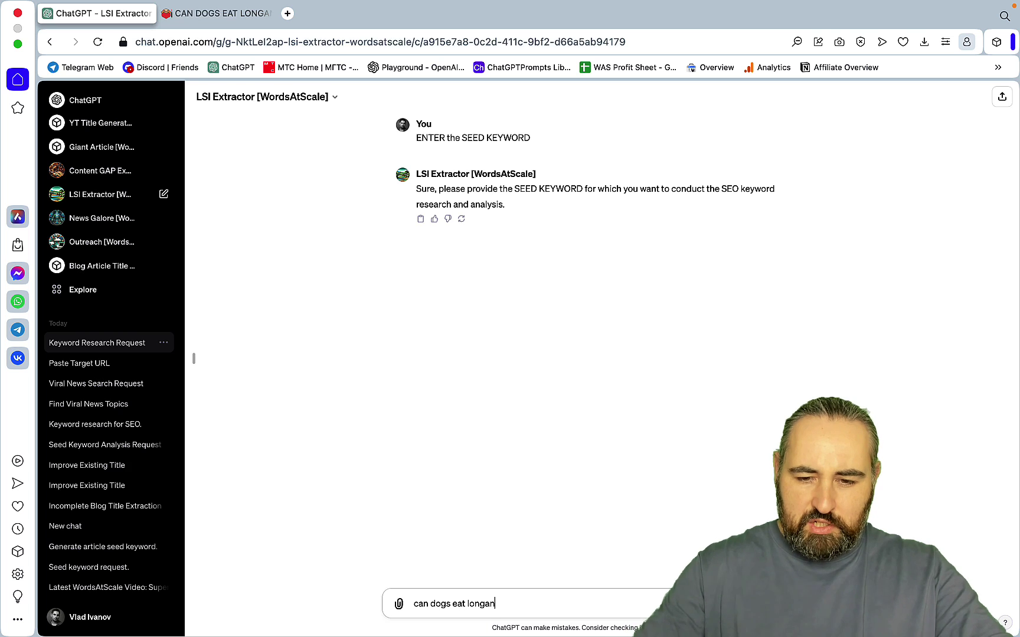
key(Return)
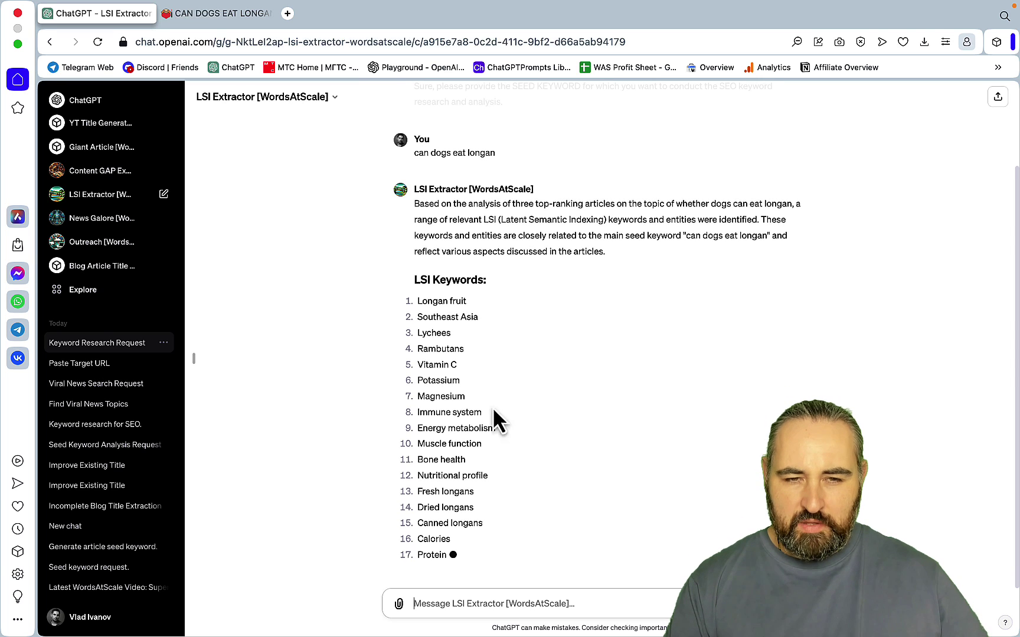
Open the 'can dogs eat longan?' analysis in NeuronWriter's a.i. performance project.
click(255, 15)
click(265, 42)
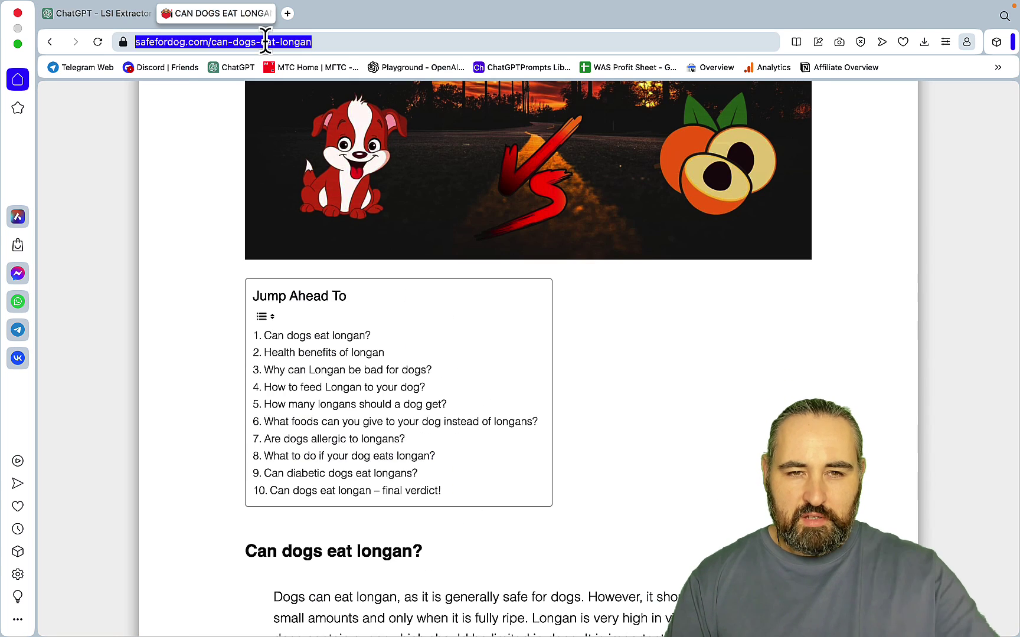
text(app.)
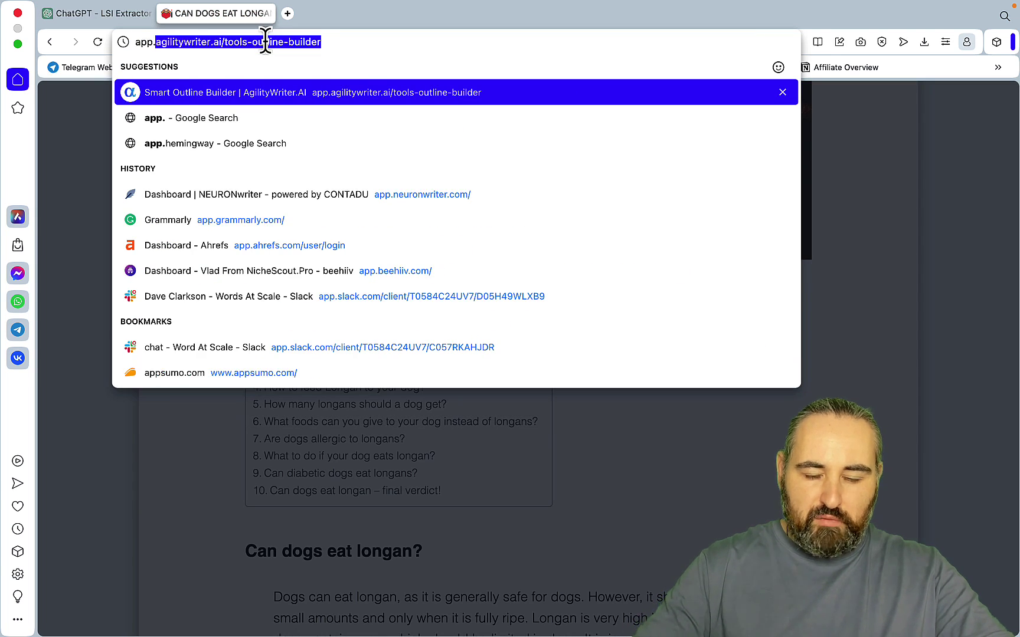
text(neu)
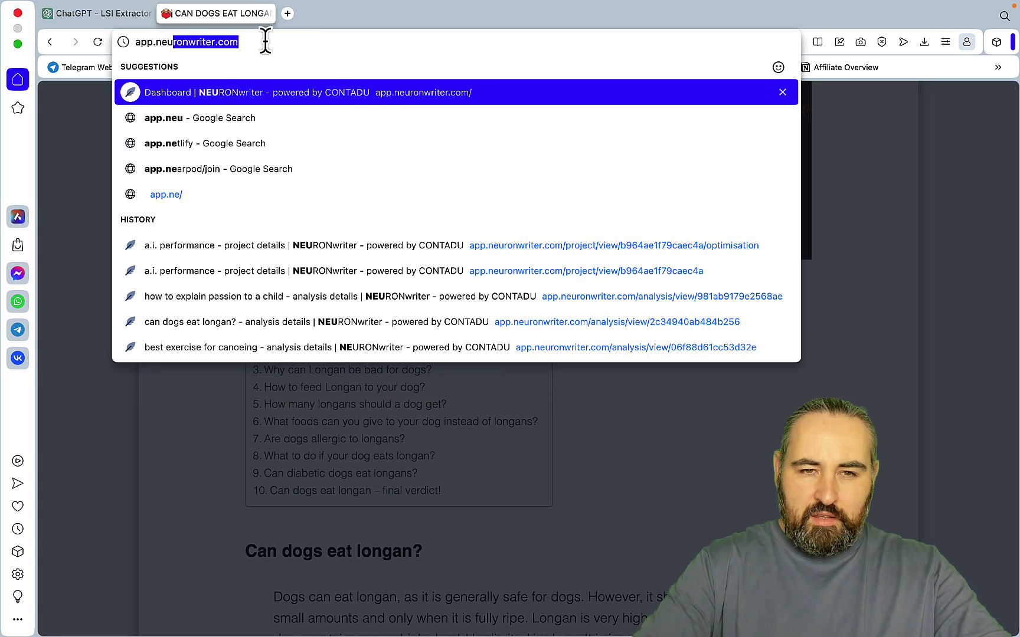
key(Right)
key(Return)
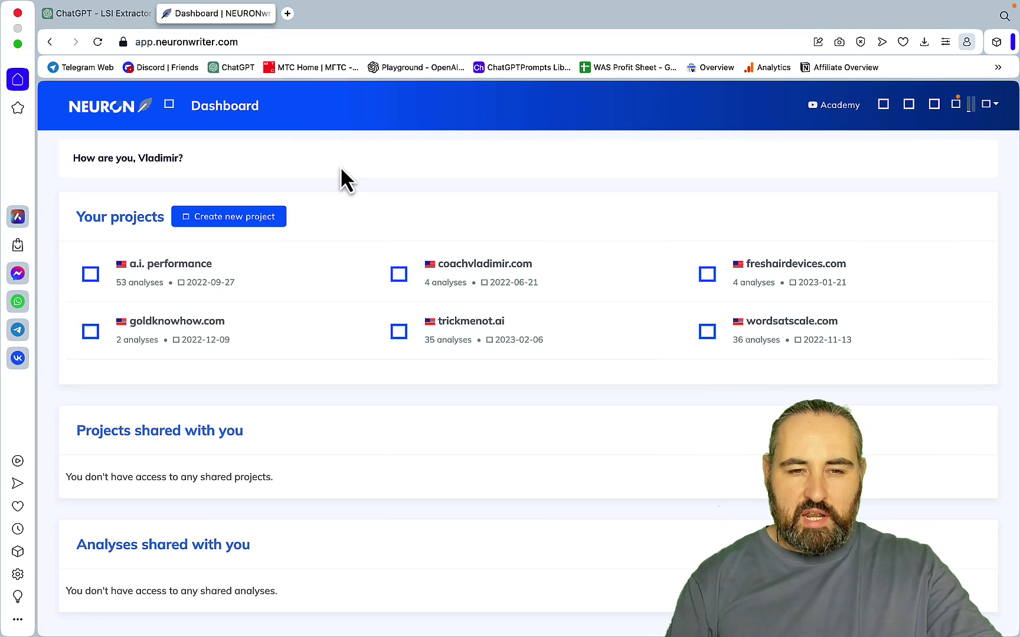
click(179, 266)
scroll(231, 387, down, 15)
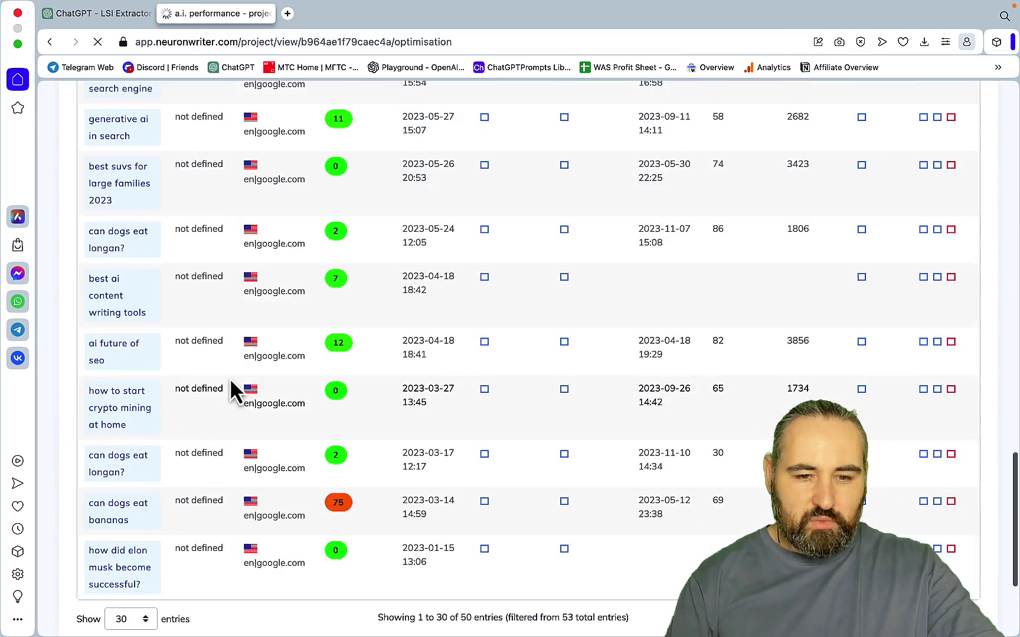
click(113, 469)
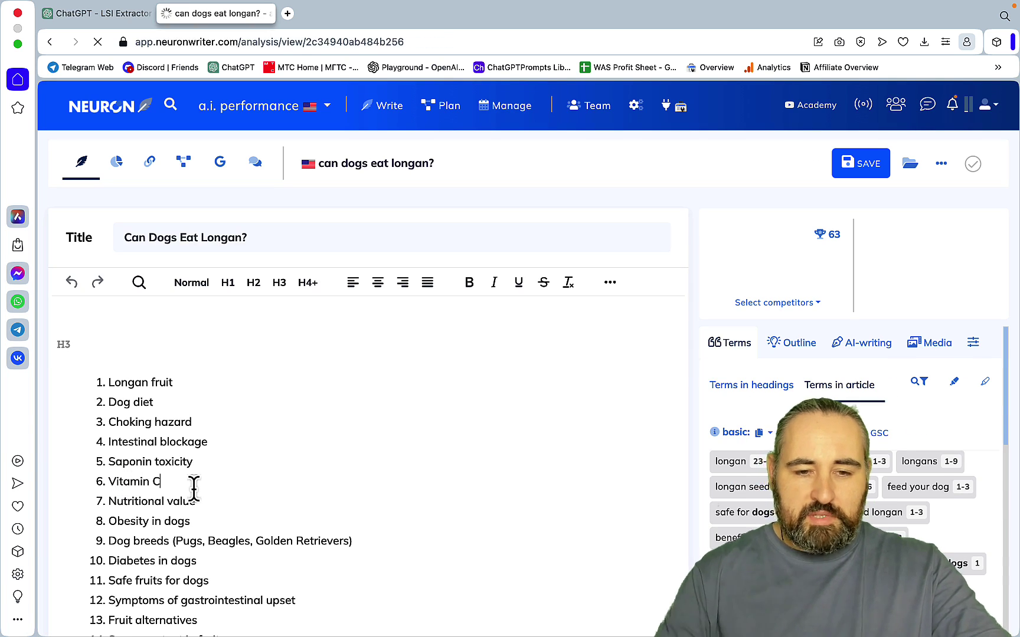
Clear the existing outline from the editor and paste in the copied terms list.
key(ctrl+a)
key(BackSpace)
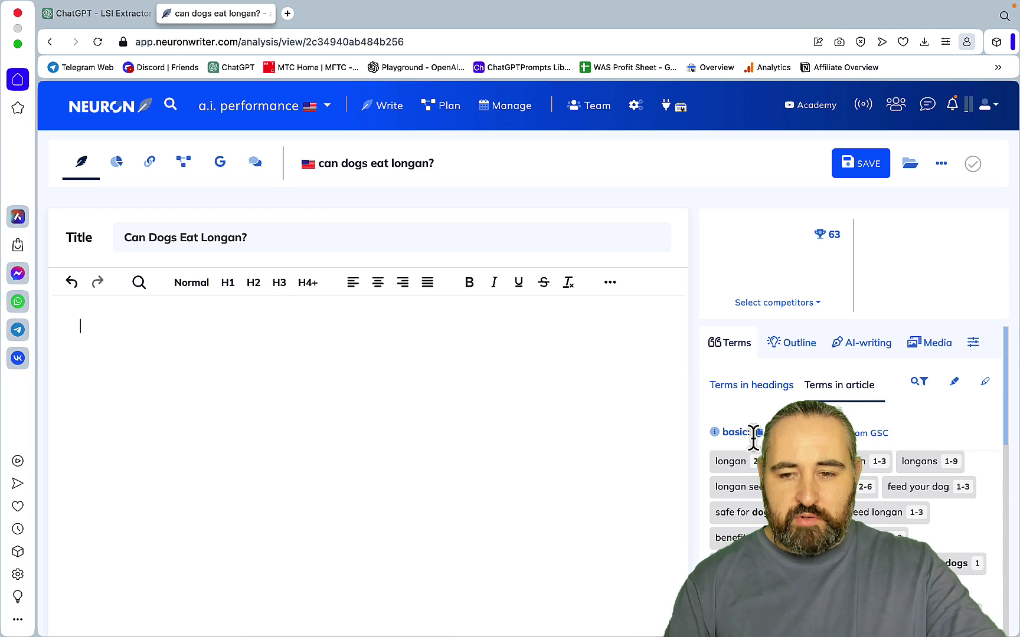
scroll(885, 446, down, 2)
scroll(885, 446, down, 2)
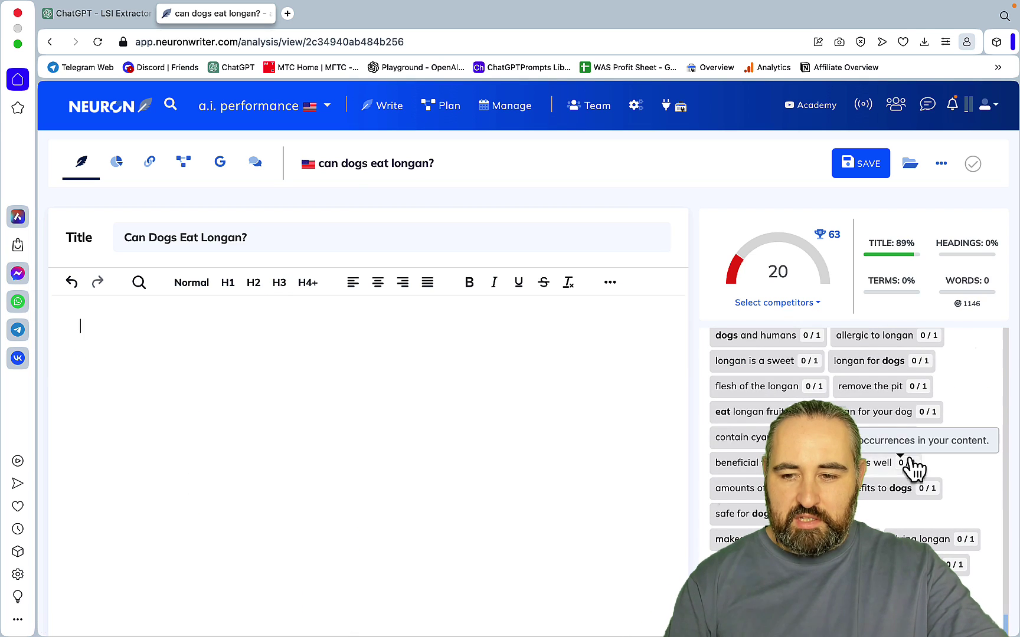
scroll(910, 467, down, 3)
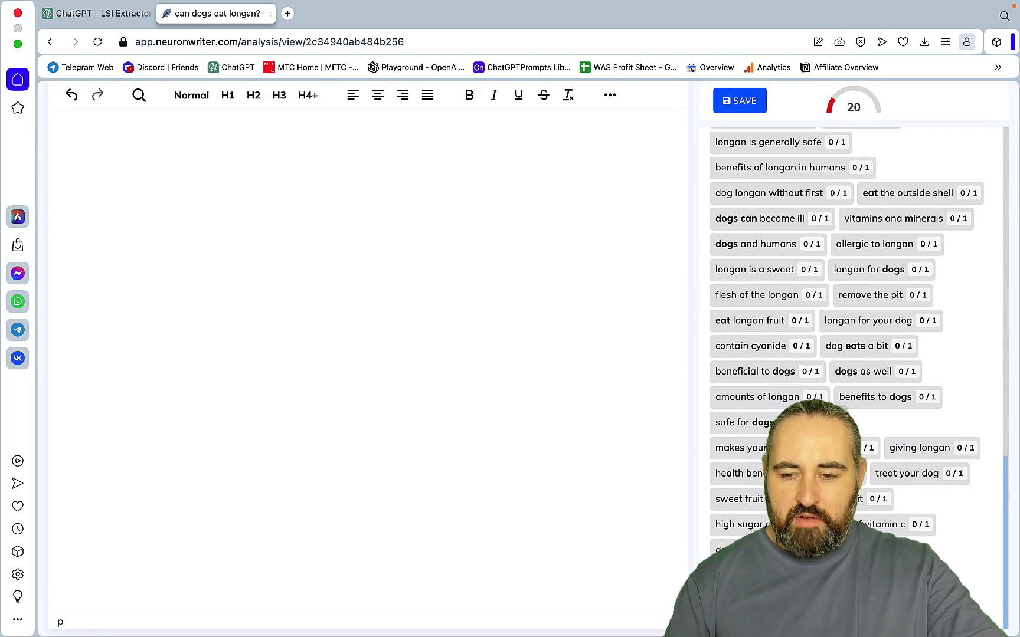
right_click(968, 509)
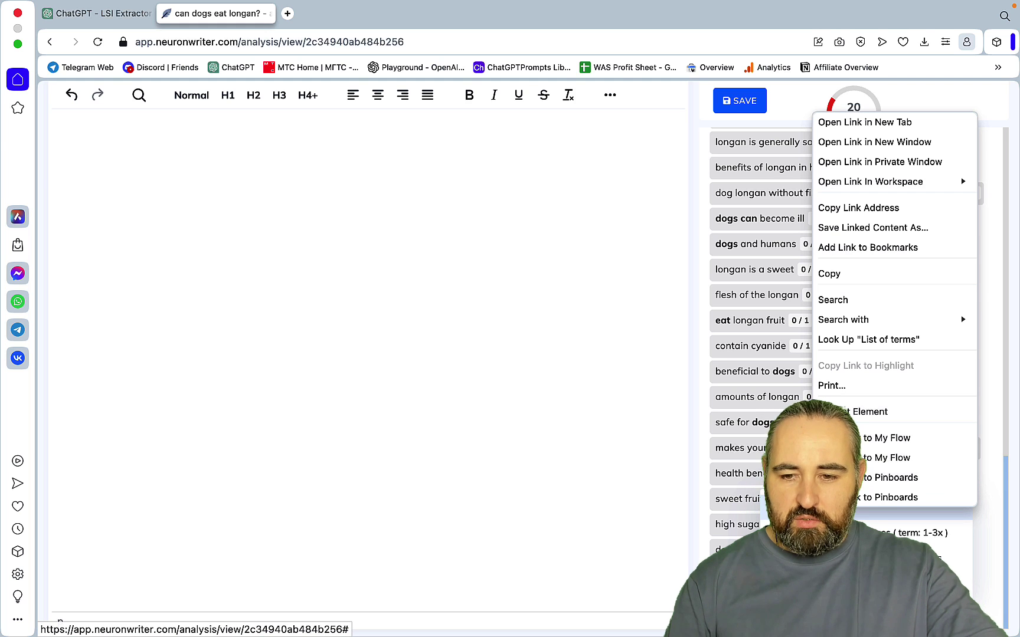
key(Escape)
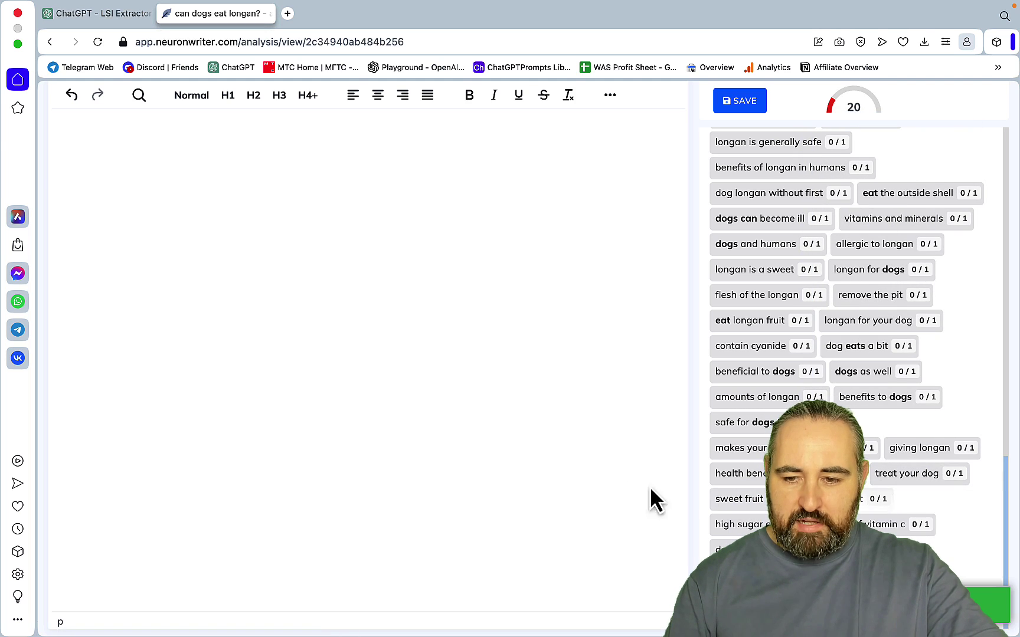
scroll(541, 486, up, 5)
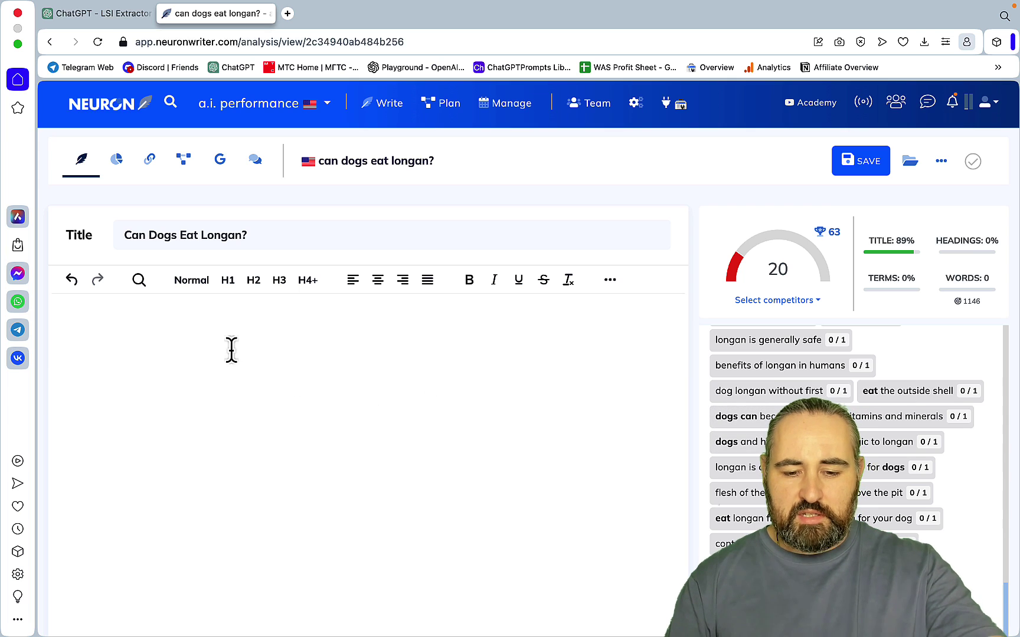
click(145, 318)
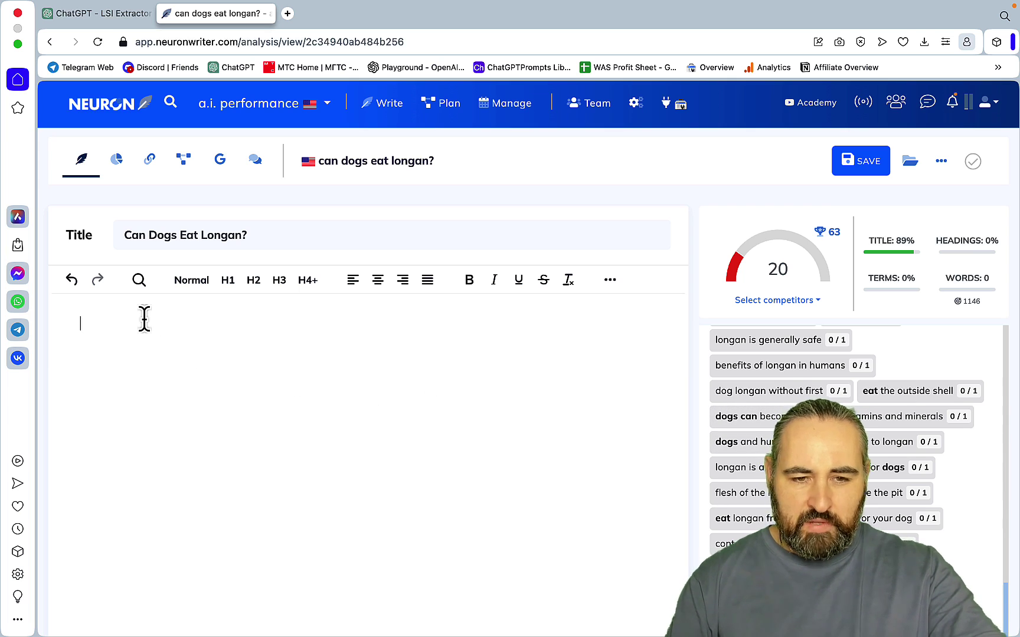
key(super+v)
Delete the title terms block ending at 'giving longan' from the pasted list.
scroll(309, 465, down, 5)
scroll(319, 472, up, 10)
scroll(330, 478, down, 5)
scroll(333, 483, down, 1)
scroll(277, 472, up, 2)
click(167, 466)
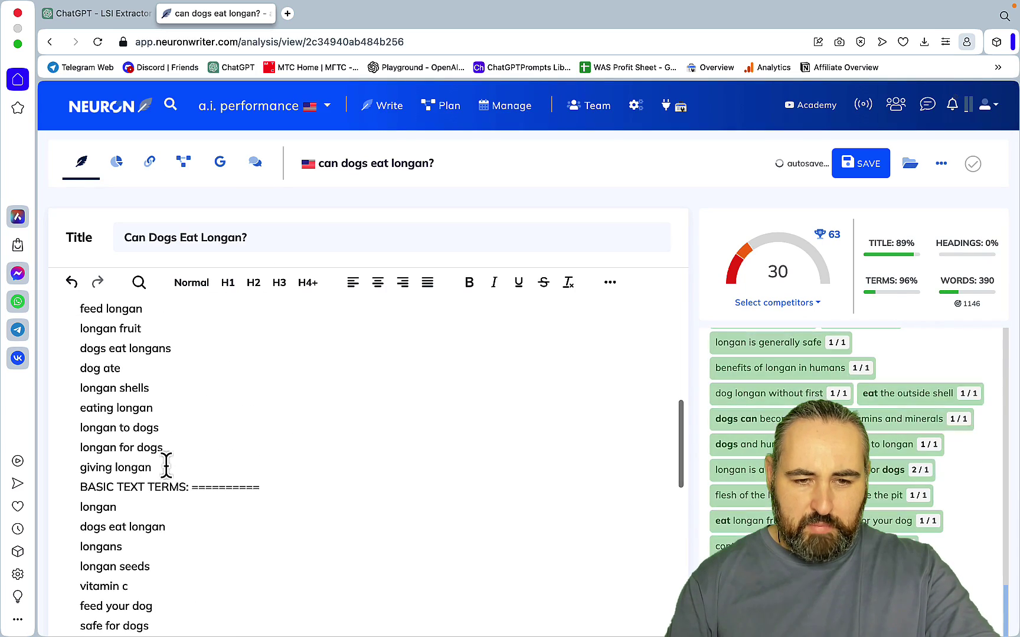
key(super+shift+Up)
key(BackSpace)
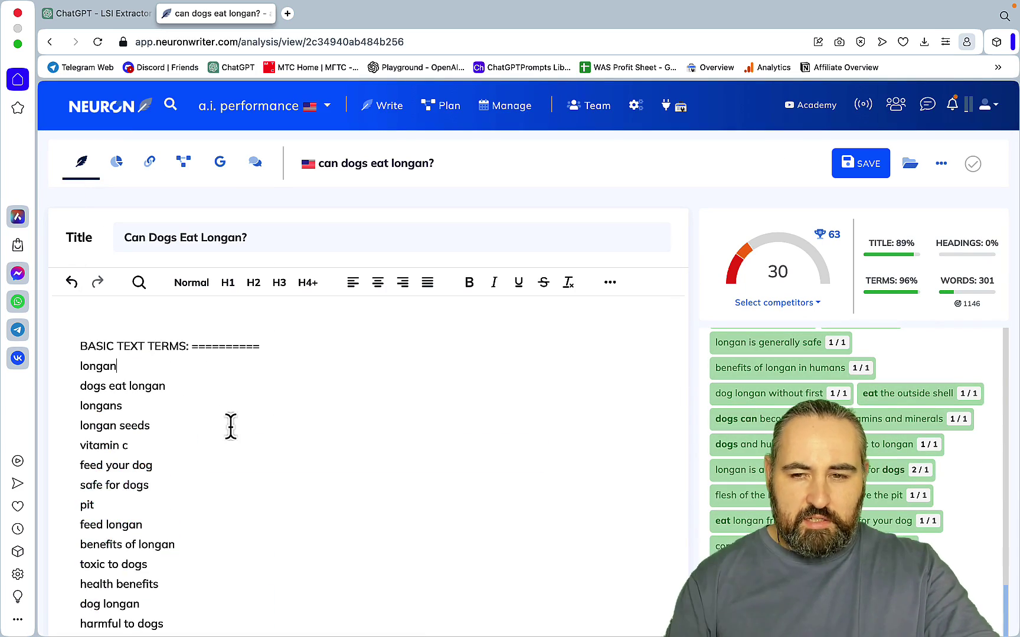
click(203, 241)
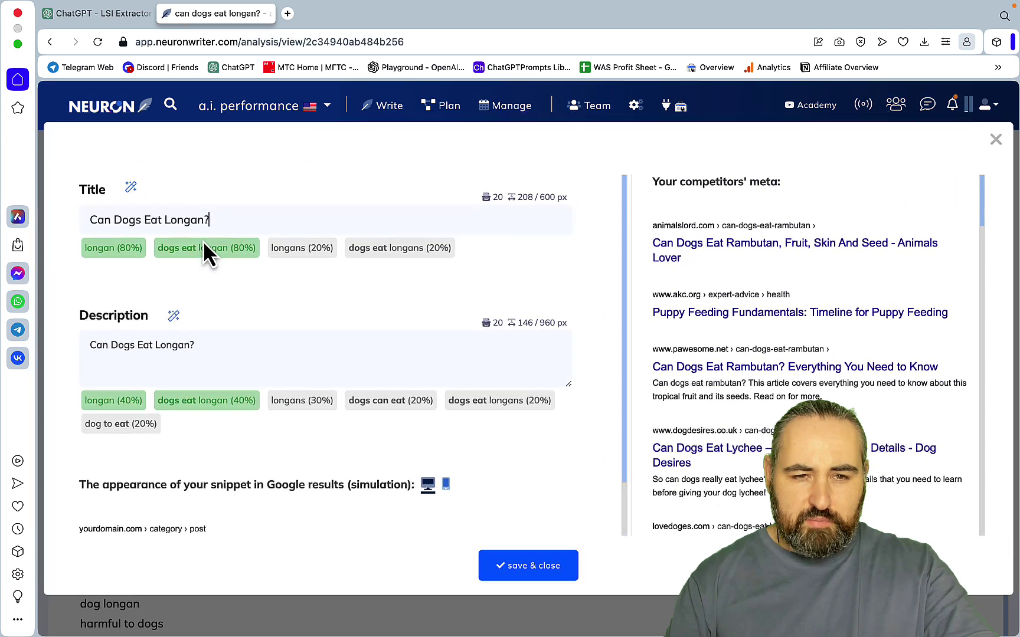
click(996, 140)
Remove the EXTENDED TEXT TERMS and BASIC TEXT TERMS headers and the blank lines above 'longan'.
scroll(507, 435, up, 15)
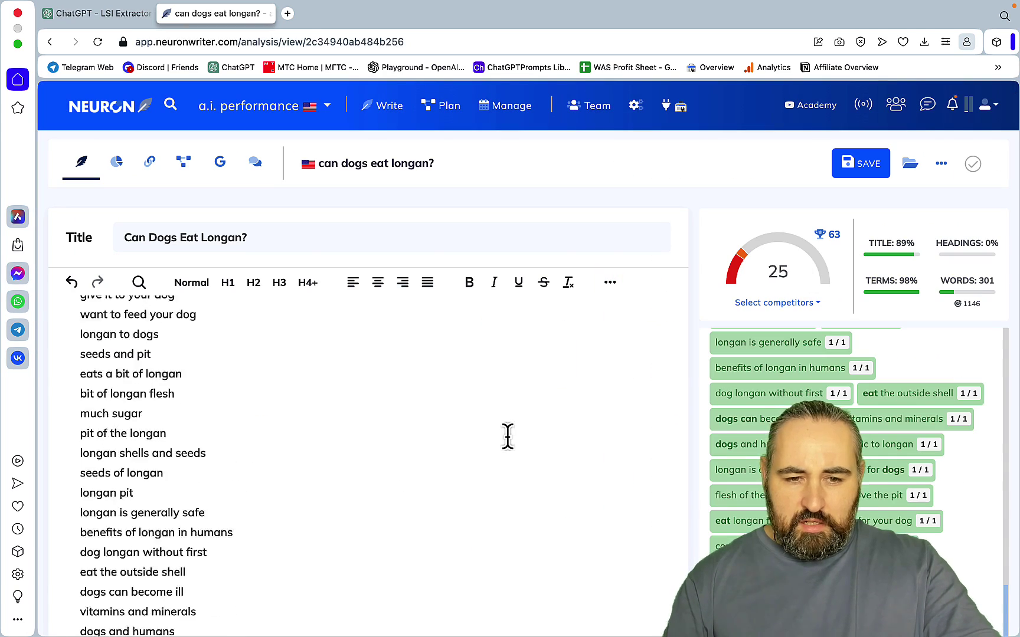
scroll(504, 466, up, 5)
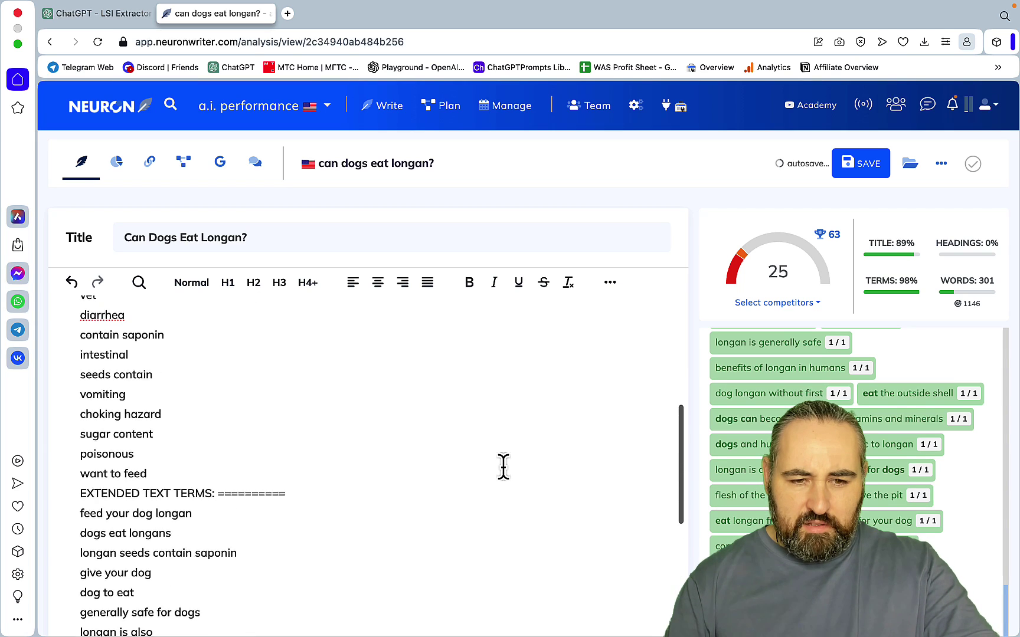
drag(311, 500, 64, 489)
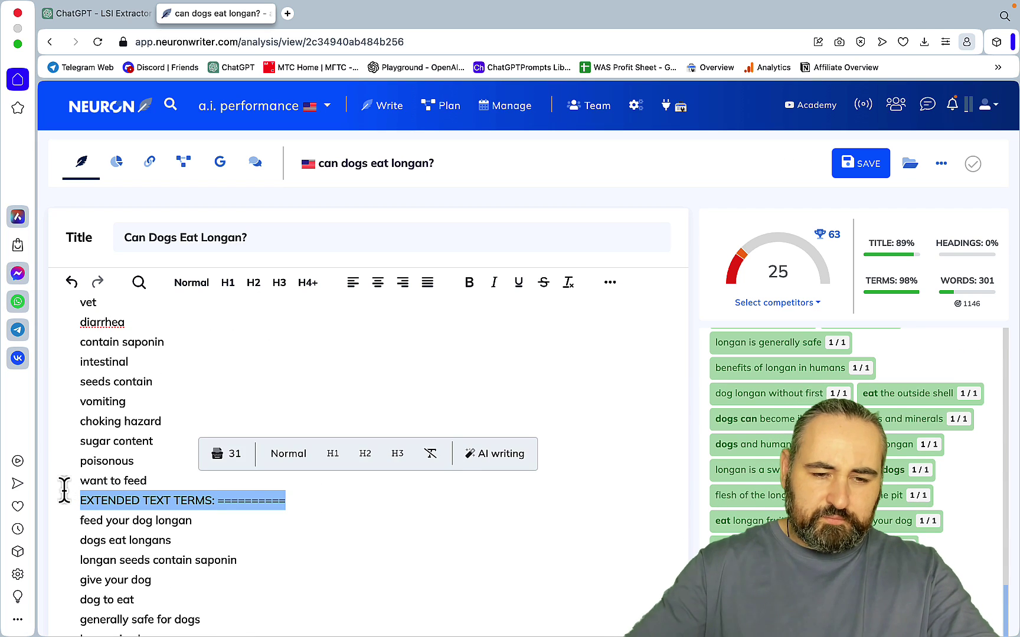
key(BackSpace)
key(BackSpace)
scroll(302, 424, up, 10)
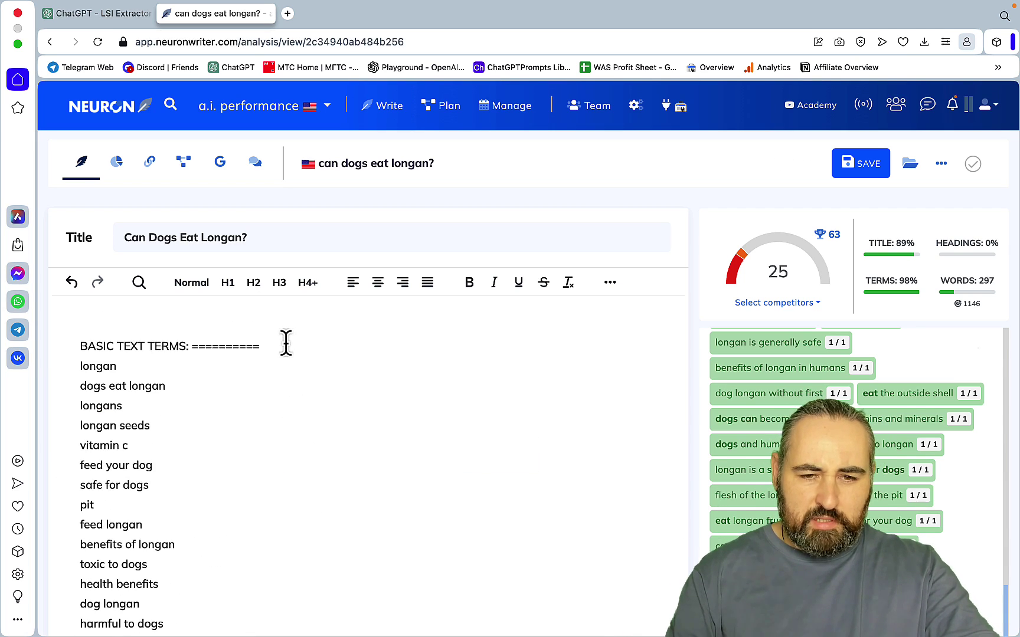
drag(285, 342, 61, 342)
key(BackSpace)
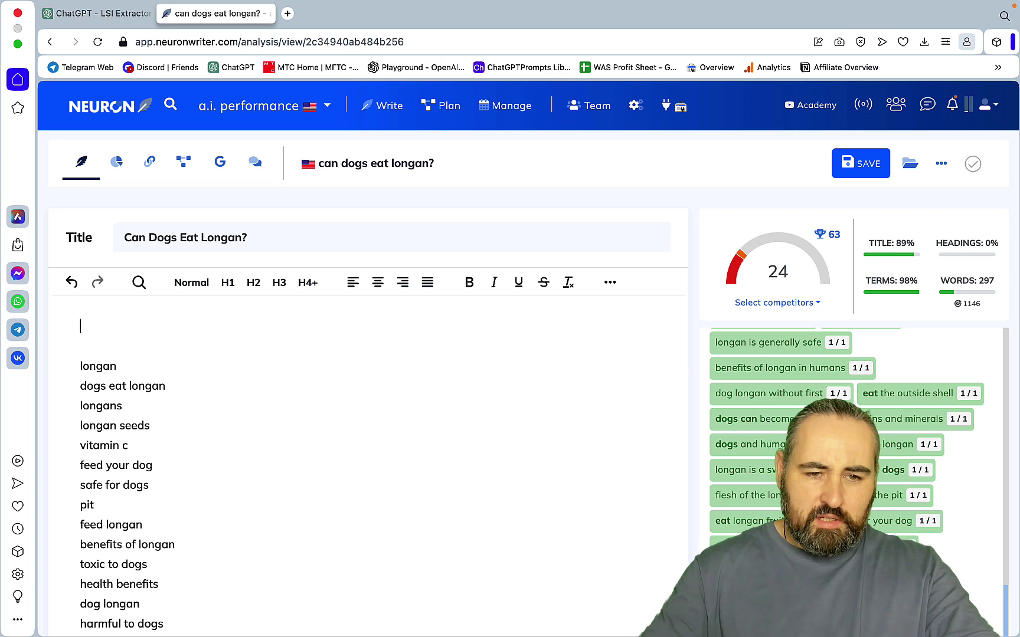
key(Up)
key(BackSpace)
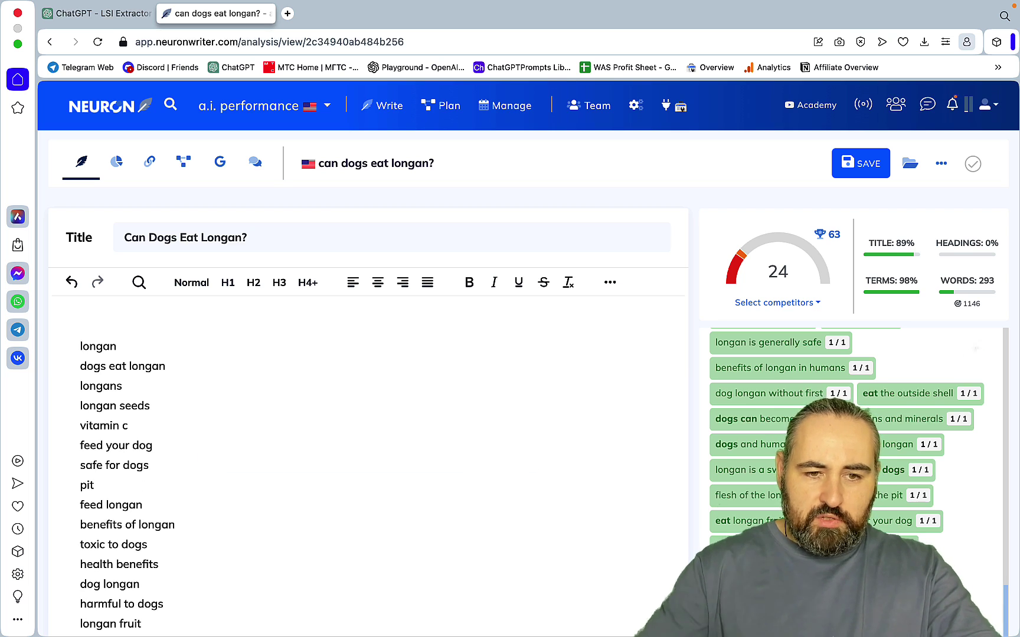
key(BackSpace)
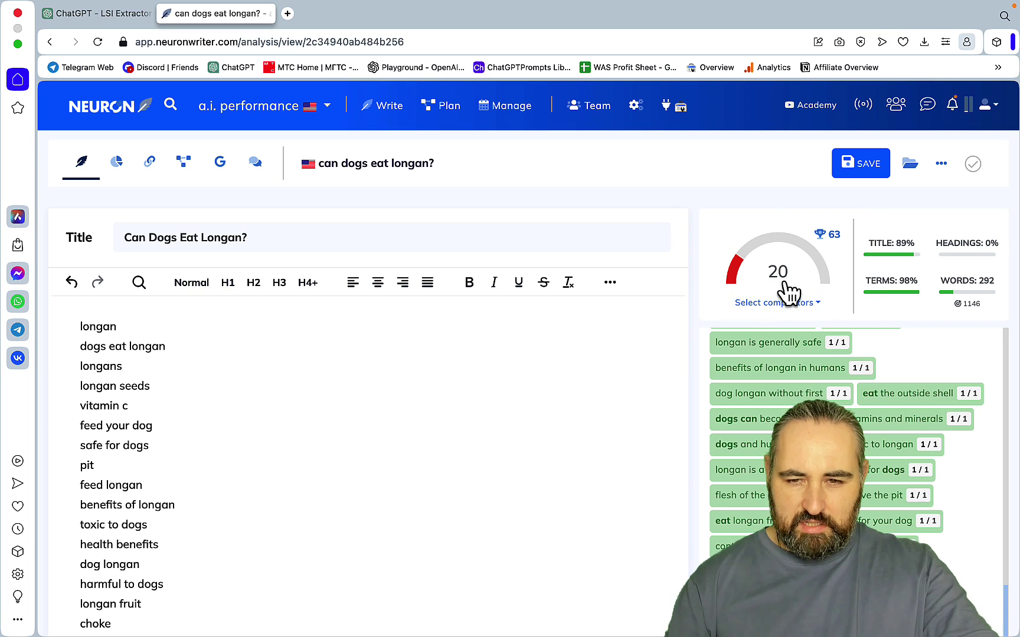
In the LSI Extractor chat, select the 100 LSI keywords and 26 entities list.
scroll(276, 439, down, 10)
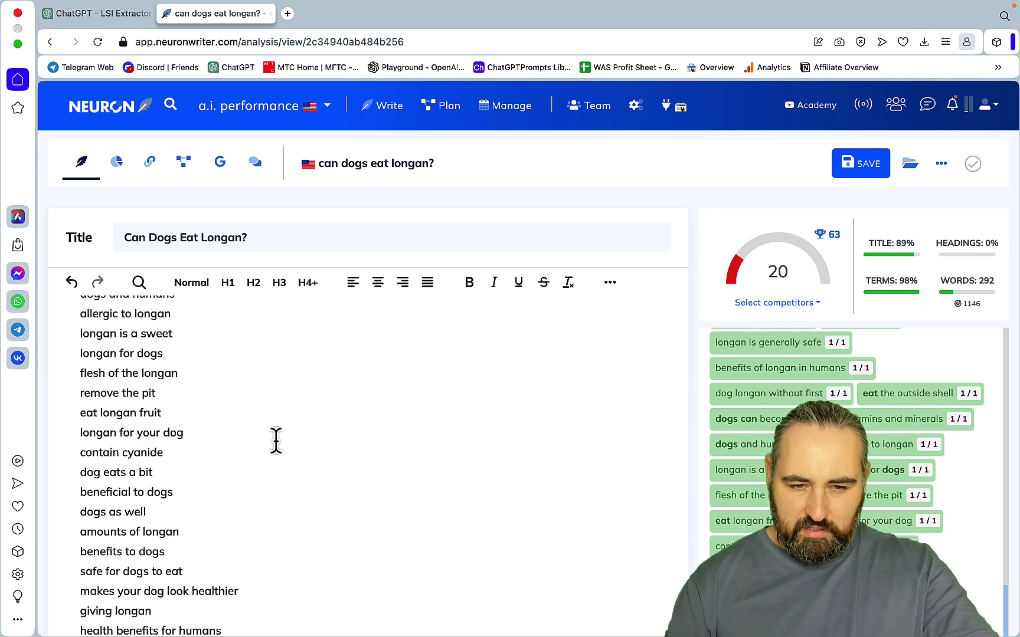
scroll(276, 440, up, 5)
scroll(276, 439, up, 5)
key(ctrl+shift+Tab)
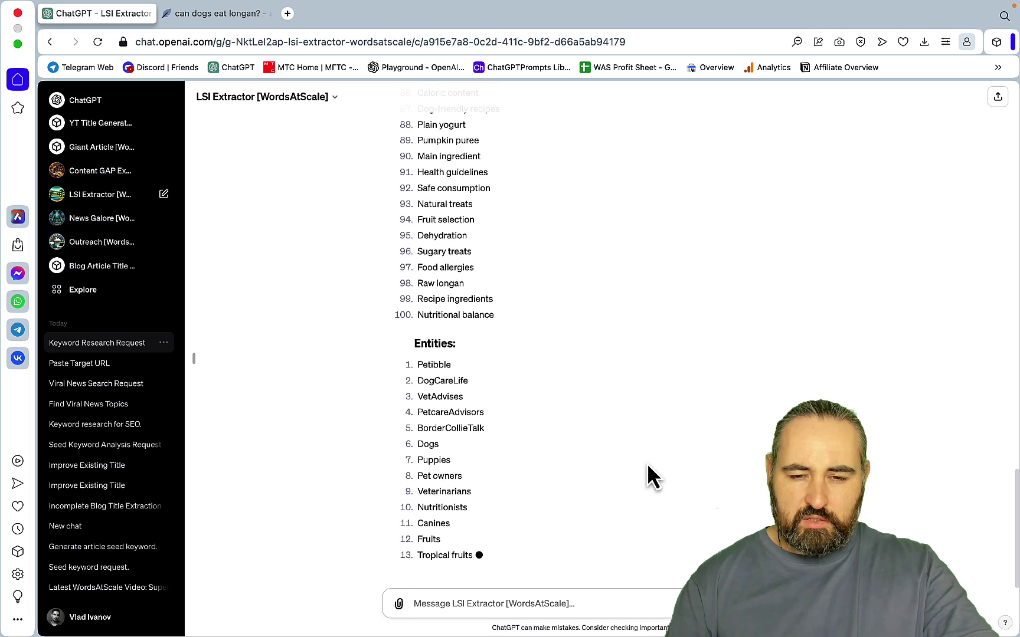
drag(460, 479, 419, 185)
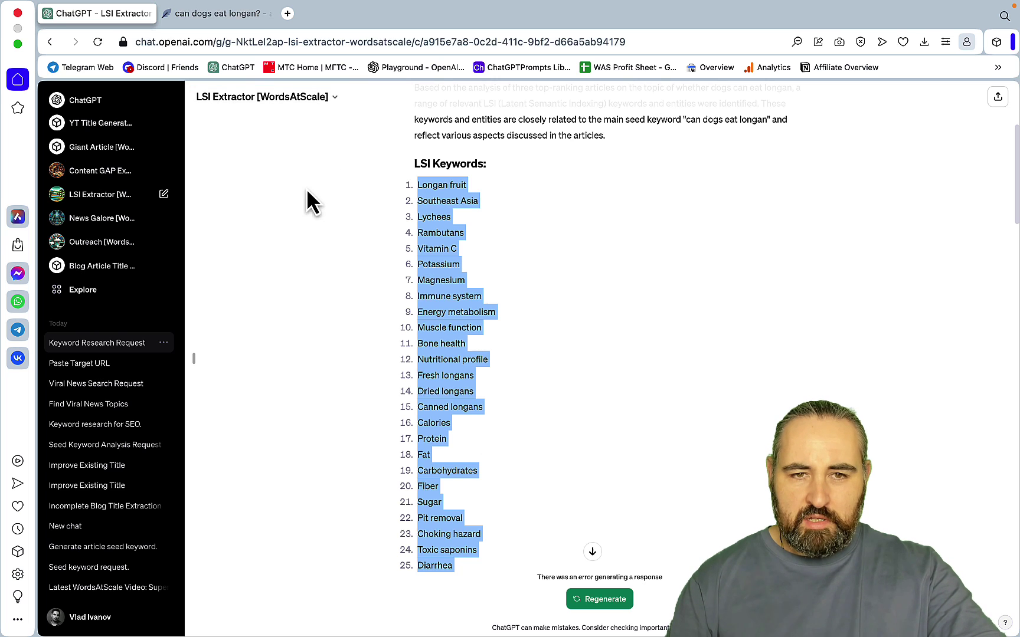
Swap NeuronWriter's keyword list for the pasted LSI keywords and entities, reaching score 31.
click(231, 15)
key(ctrl+a)
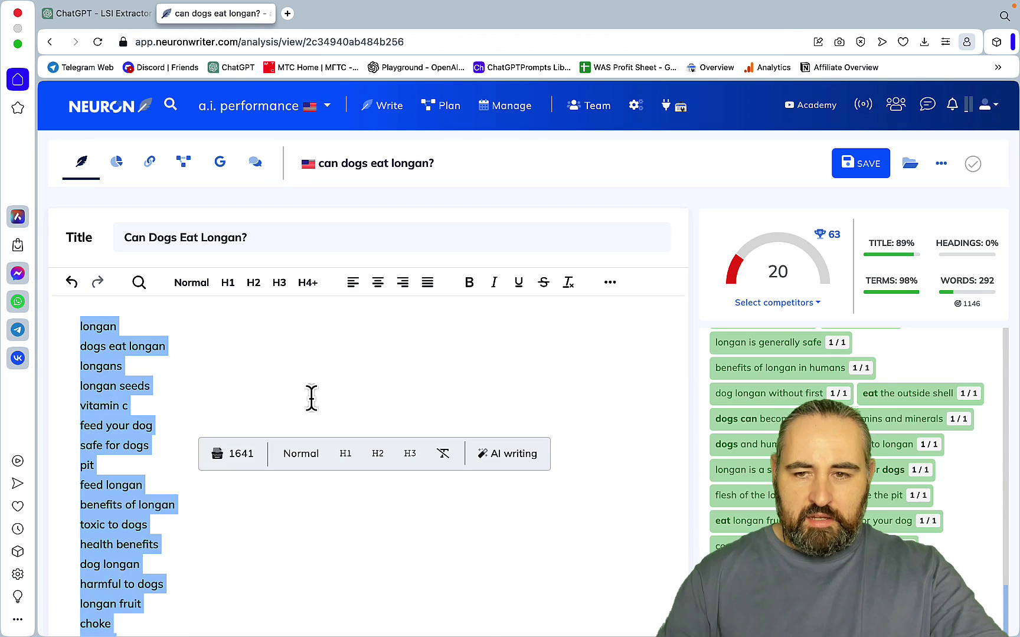
key(BackSpace)
key(super+v)
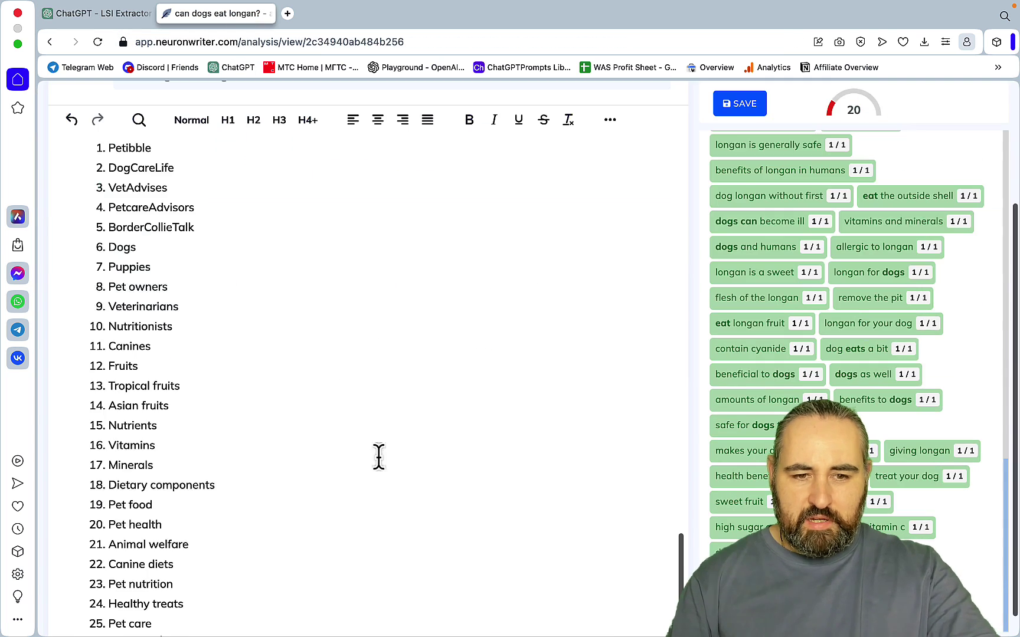
scroll(390, 475, up, 15)
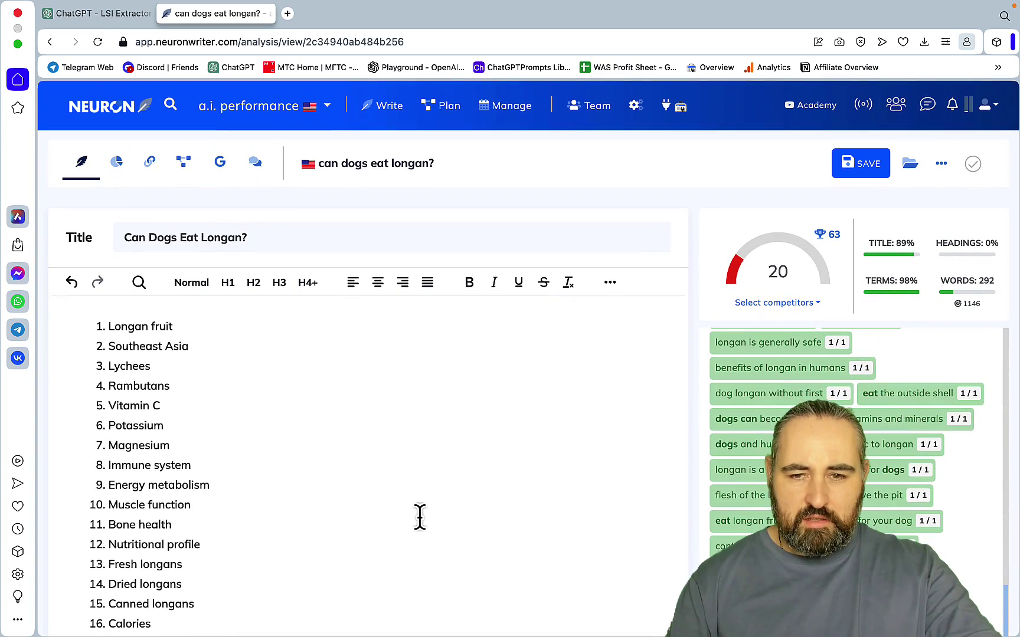
scroll(420, 517, down, 20)
scroll(419, 517, up, 1)
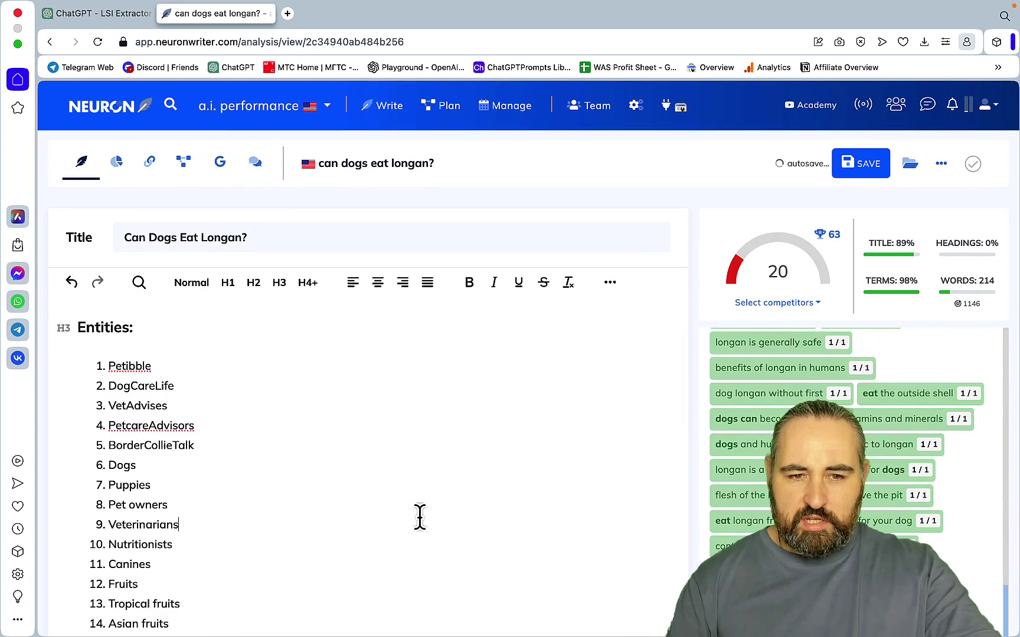
drag(180, 330, 88, 329)
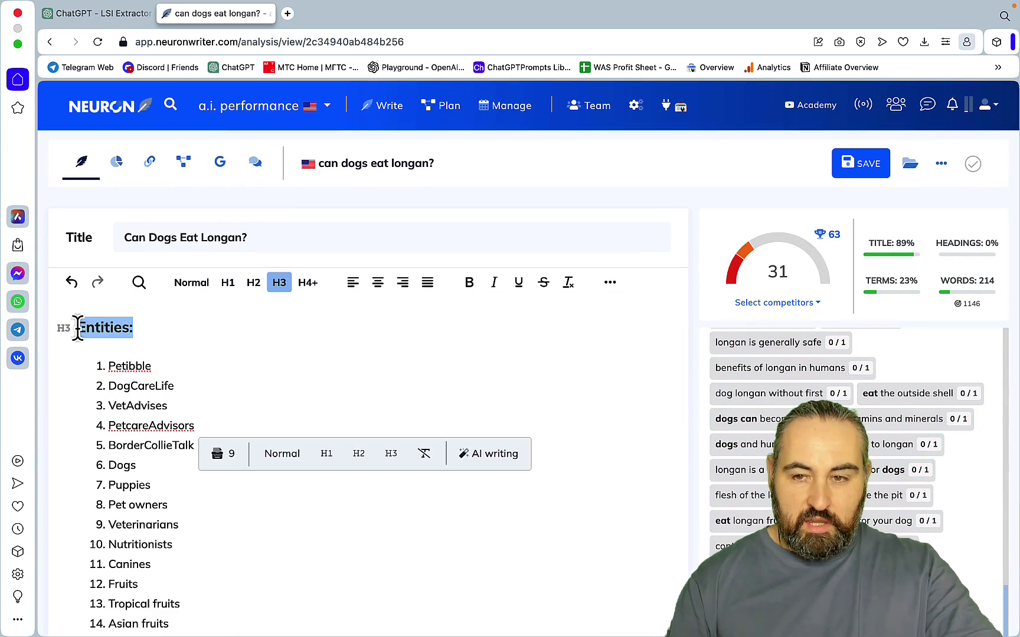
click(323, 422)
scroll(437, 453, down, 3)
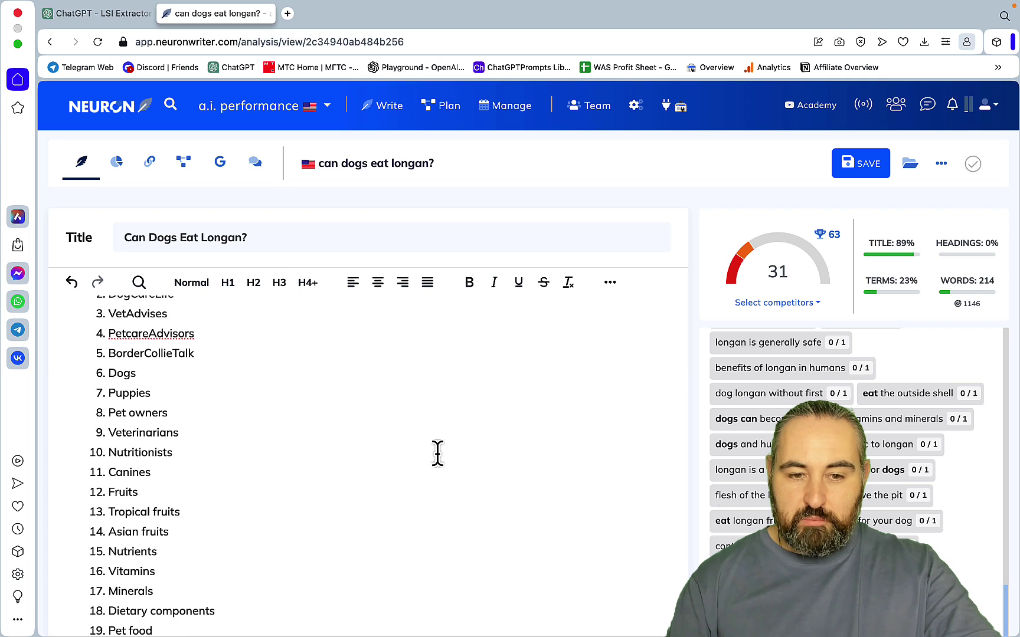
scroll(437, 453, up, 20)
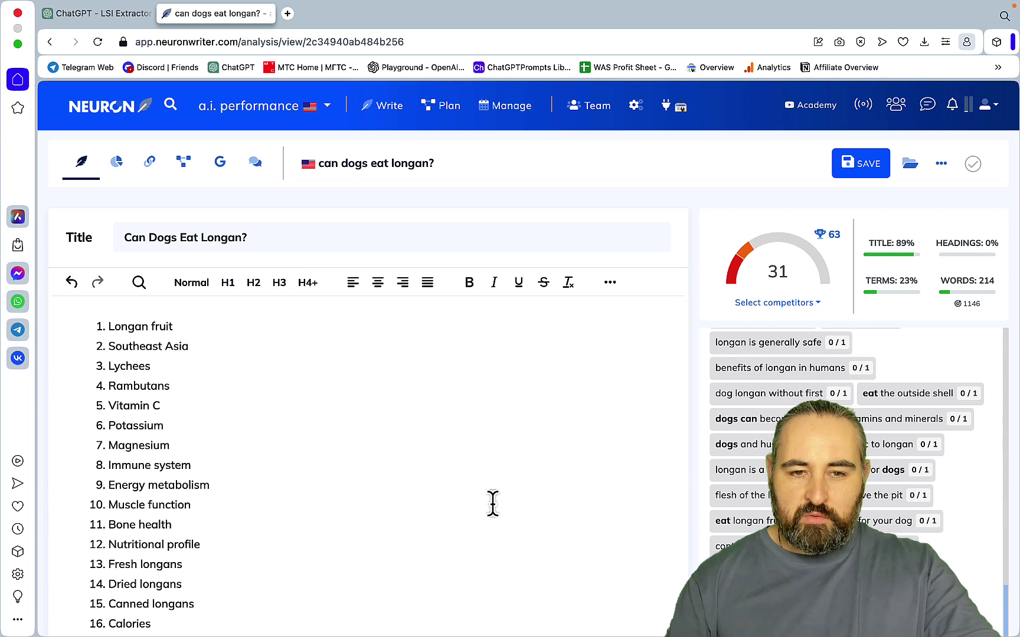
key(ctrl+shift+Tab)
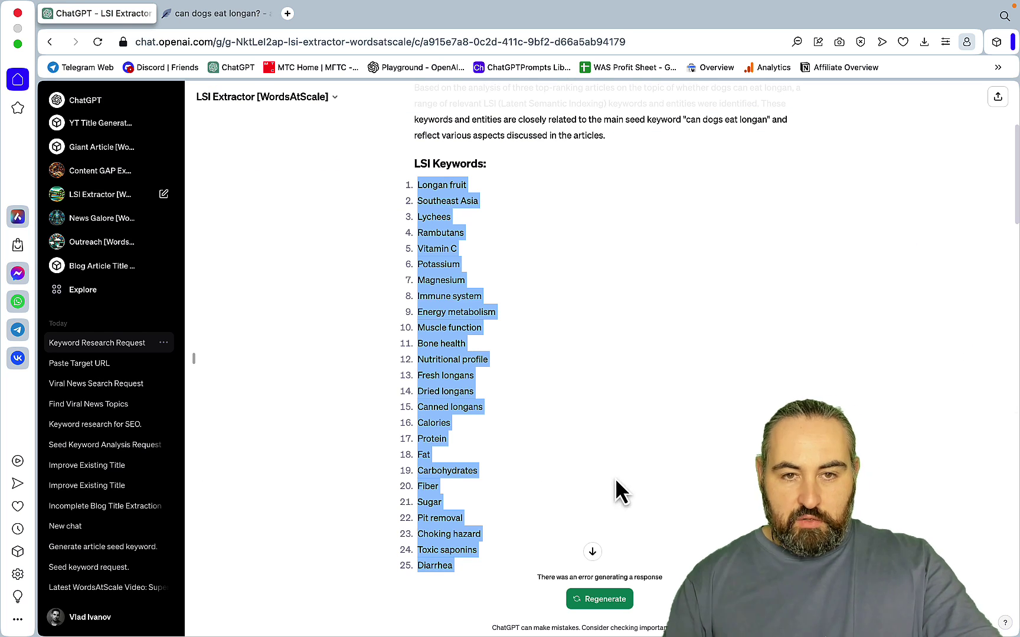
Send News Galore's 'Enter the TOPIC' starter and place the cursor in the reply box.
scroll(615, 481, up, 4)
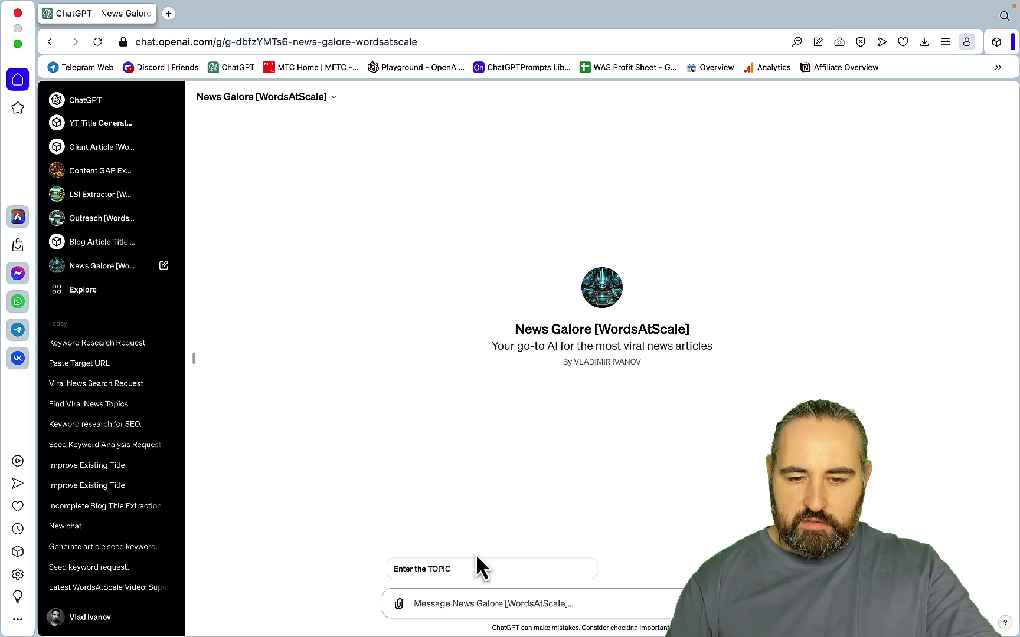
click(460, 569)
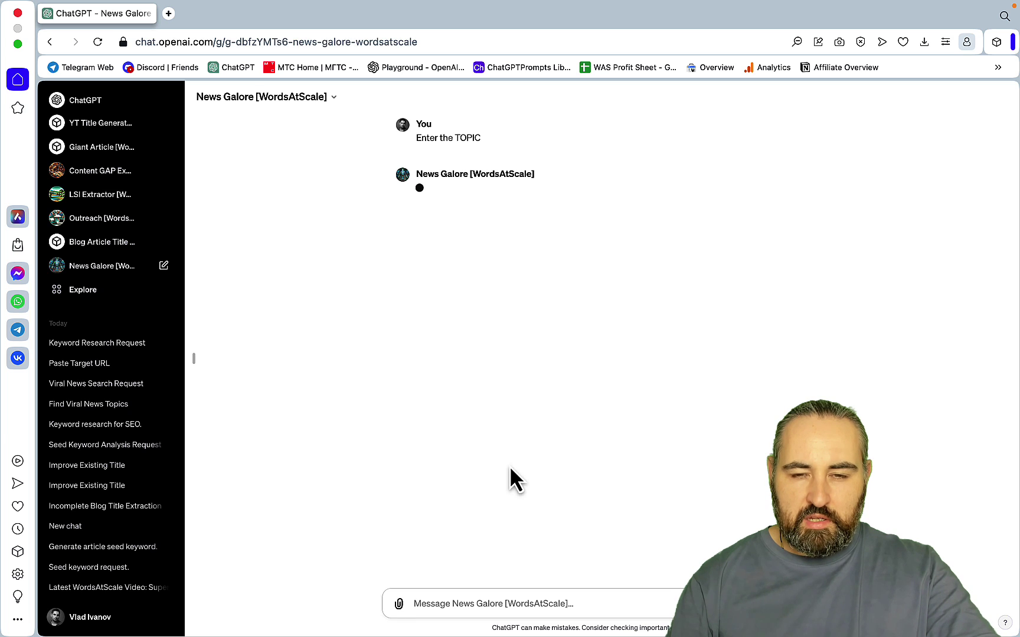
click(433, 604)
Give News Galore 'chatGPT' as the news topic to write about.
text(chatGPT)
key(Return)
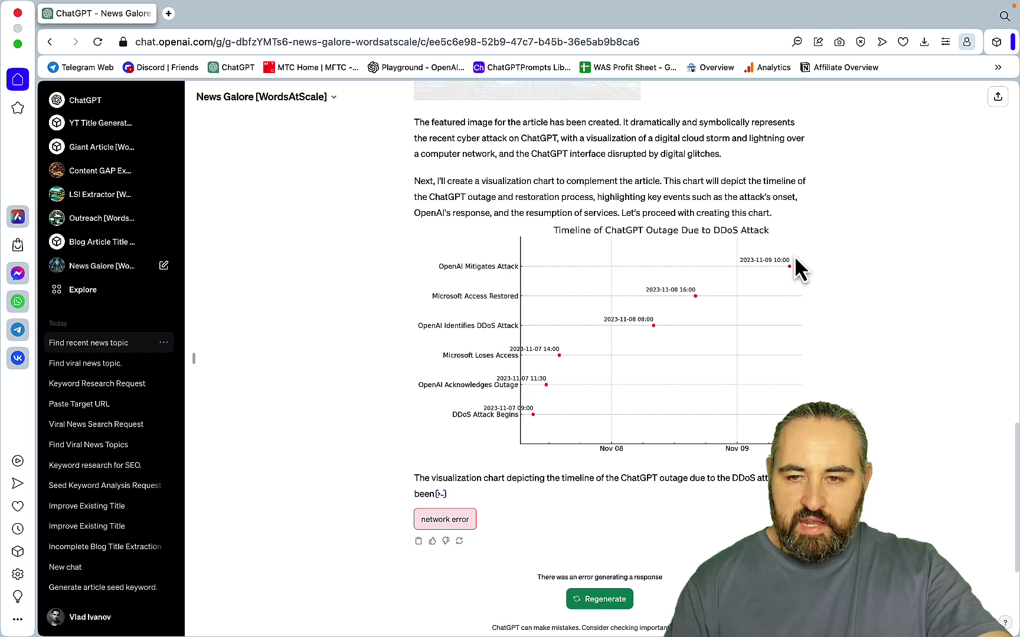
Regenerate the failed reply, check the new article's citations, and select it from heading to conclusion.
click(598, 599)
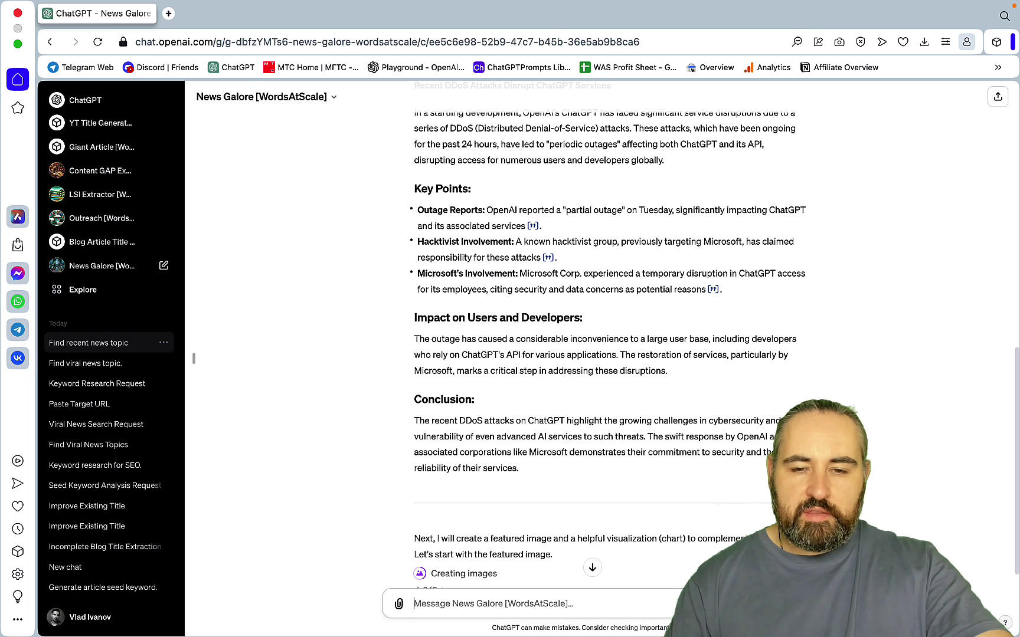
scroll(751, 499, up, 3)
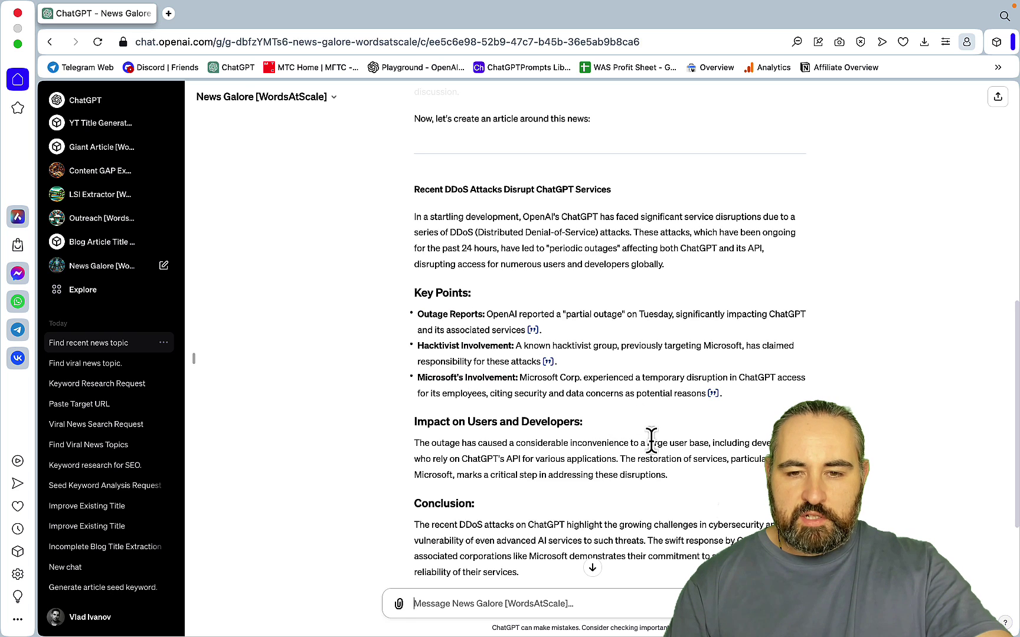
scroll(667, 489, down, 3)
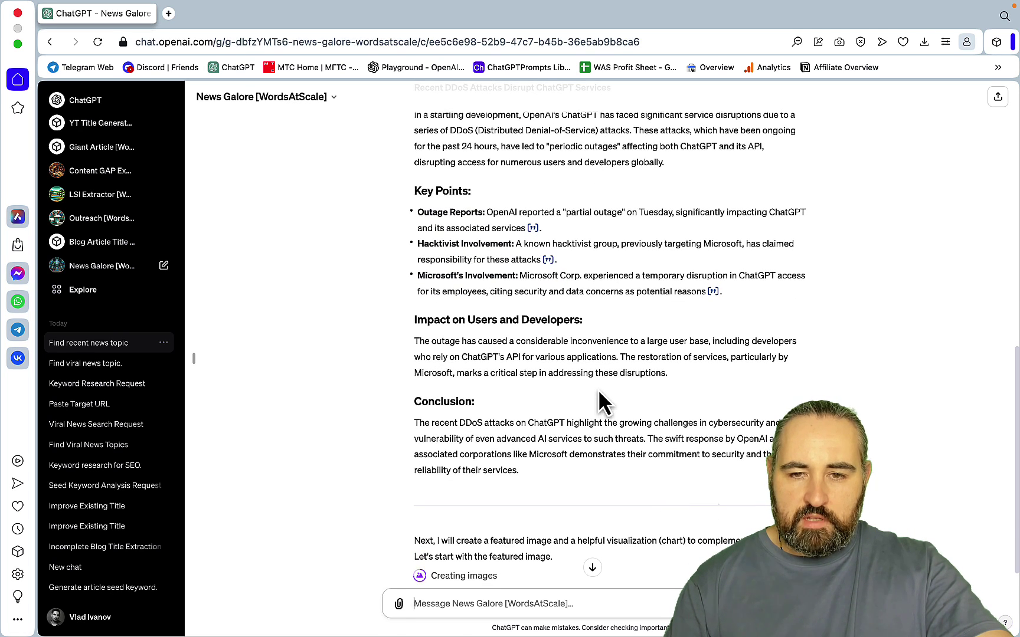
mouse_move(548, 269)
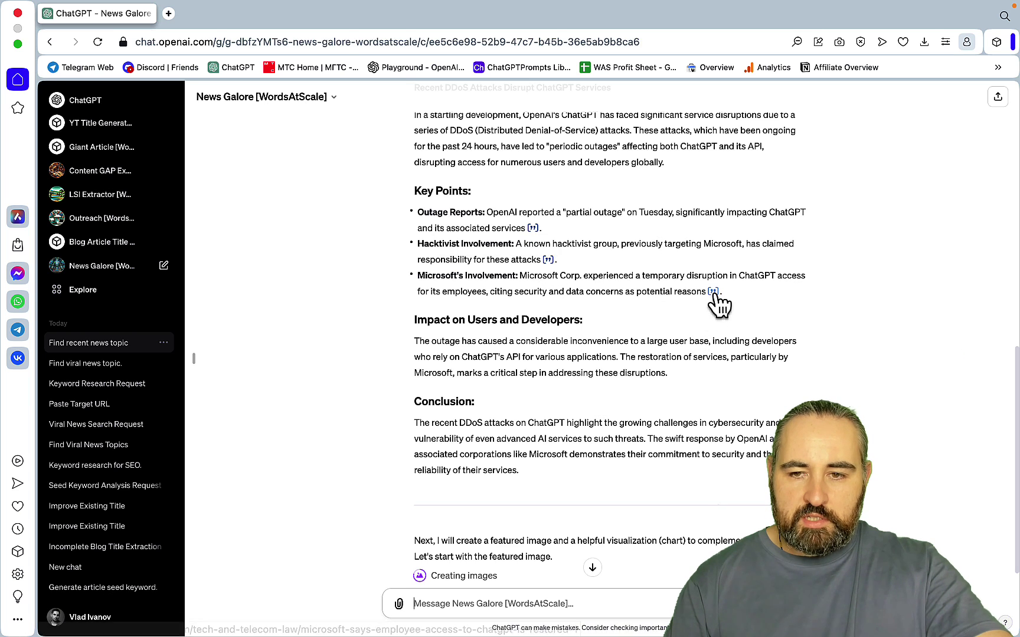
mouse_move(717, 294)
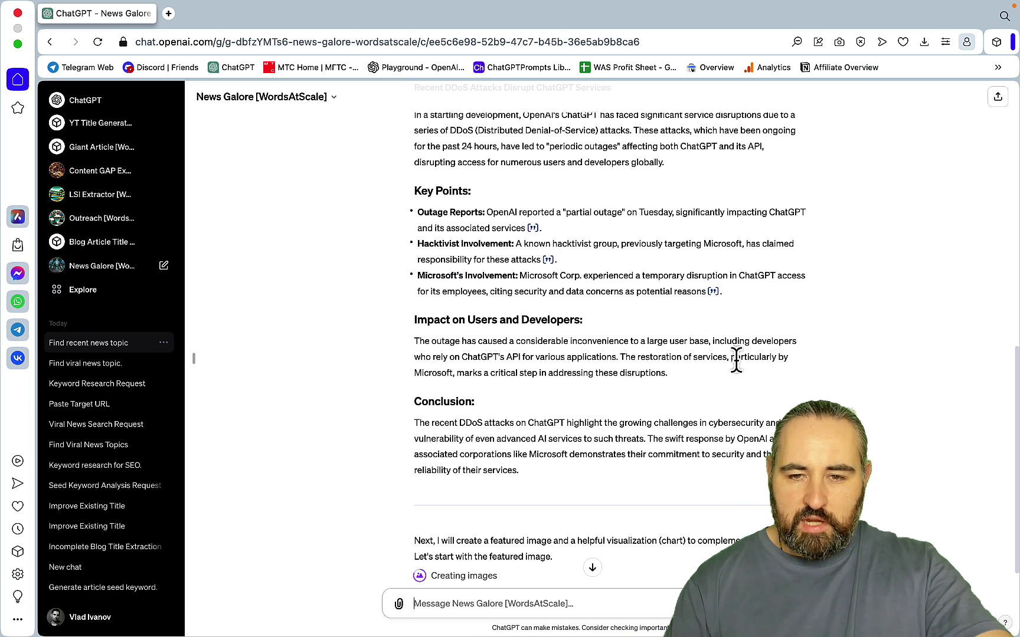
scroll(725, 317, down, 1)
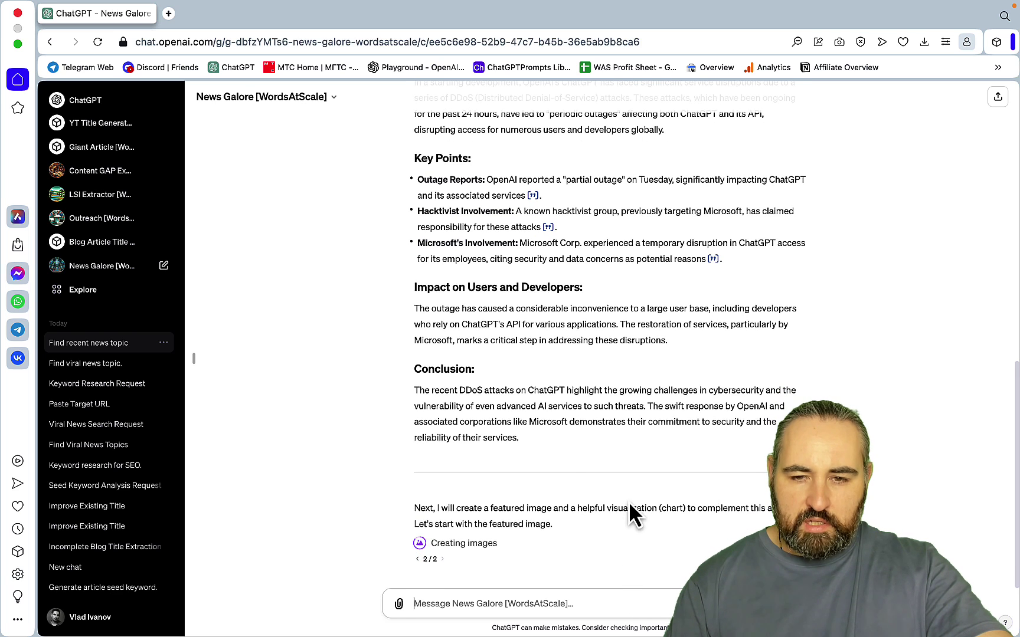
scroll(631, 509, up, 2)
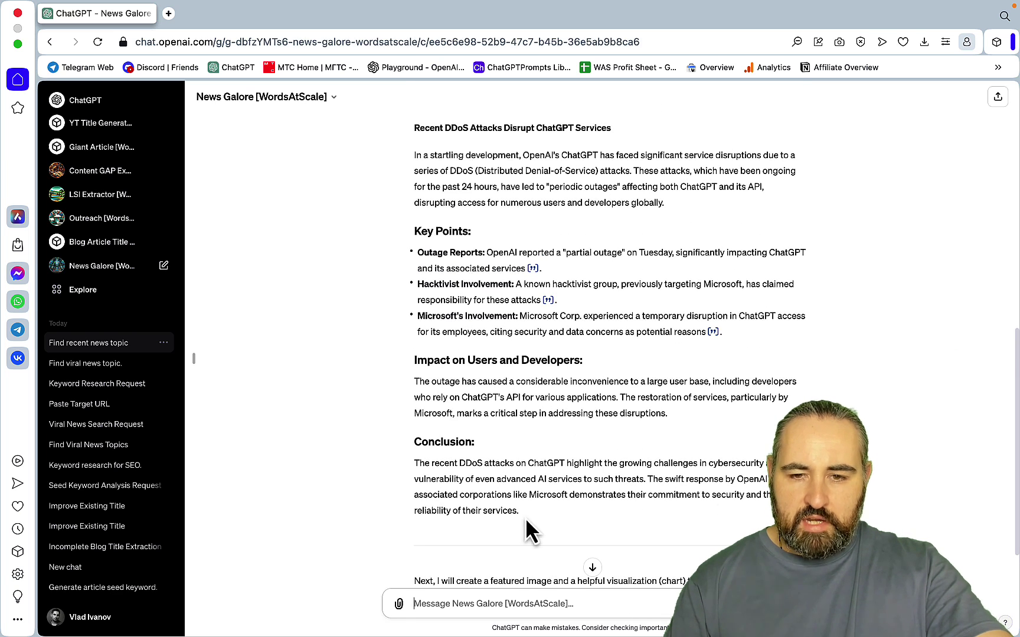
drag(525, 517, 423, 130)
Scroll to the padlock image and start requesting a more detailed 1000-word version of the article.
scroll(679, 392, down, 10)
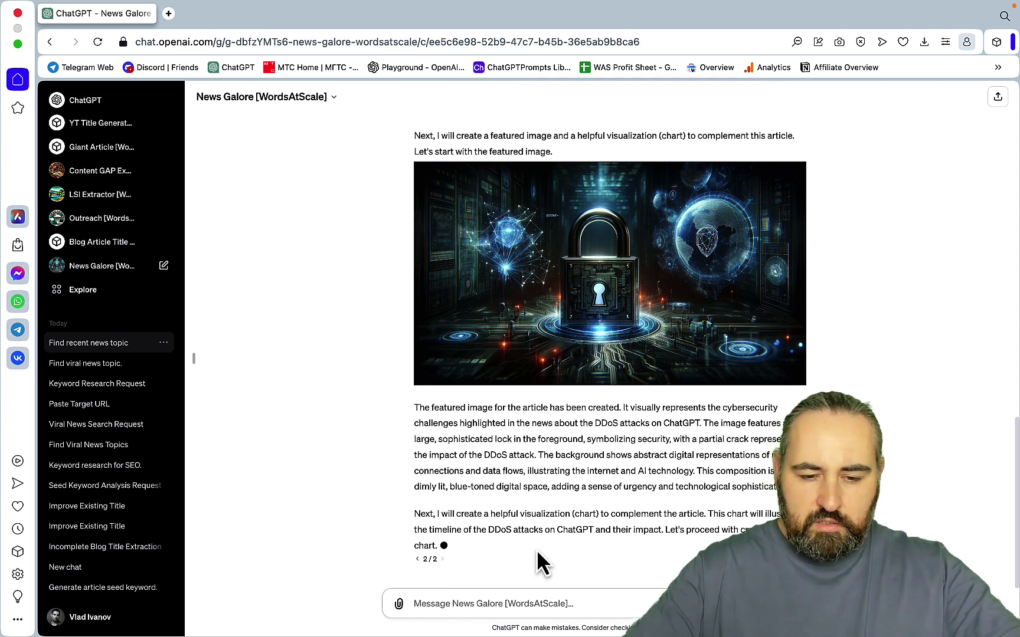
text(ok, wri)
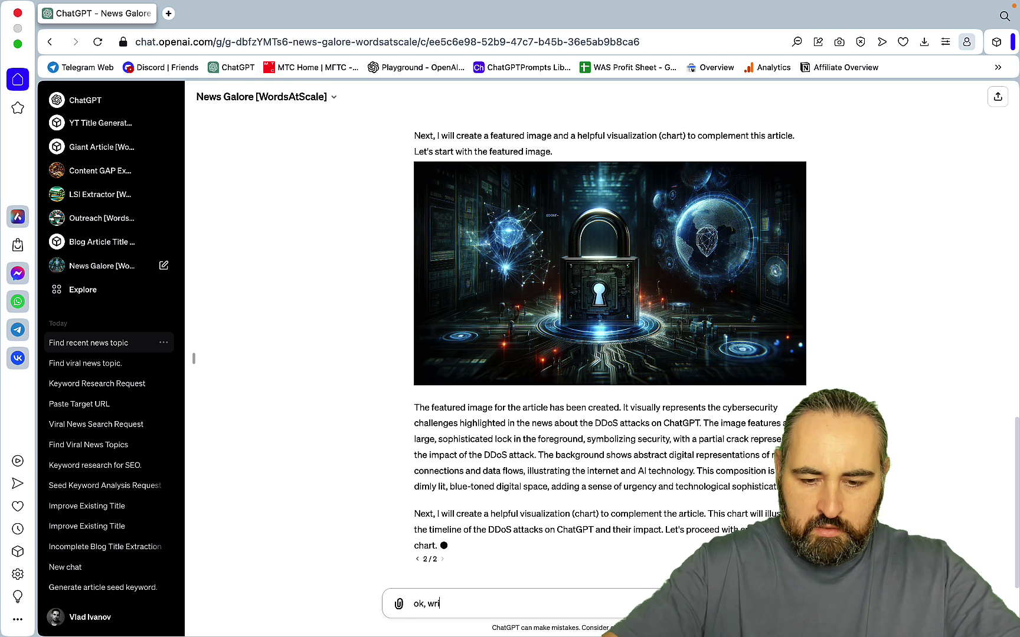
text(te me a more detailed version of the)
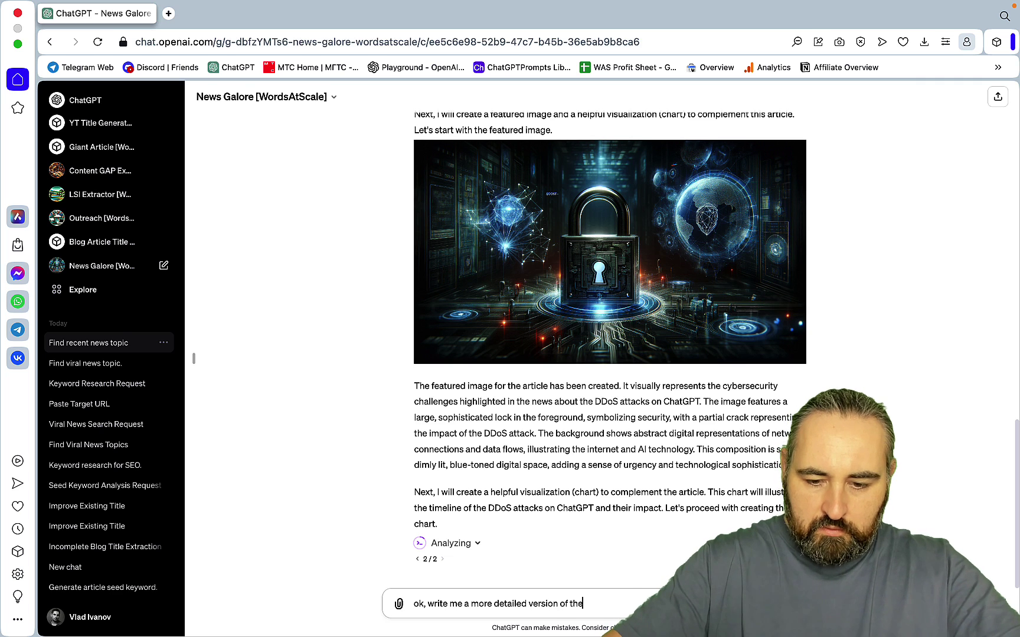
text( above aer)
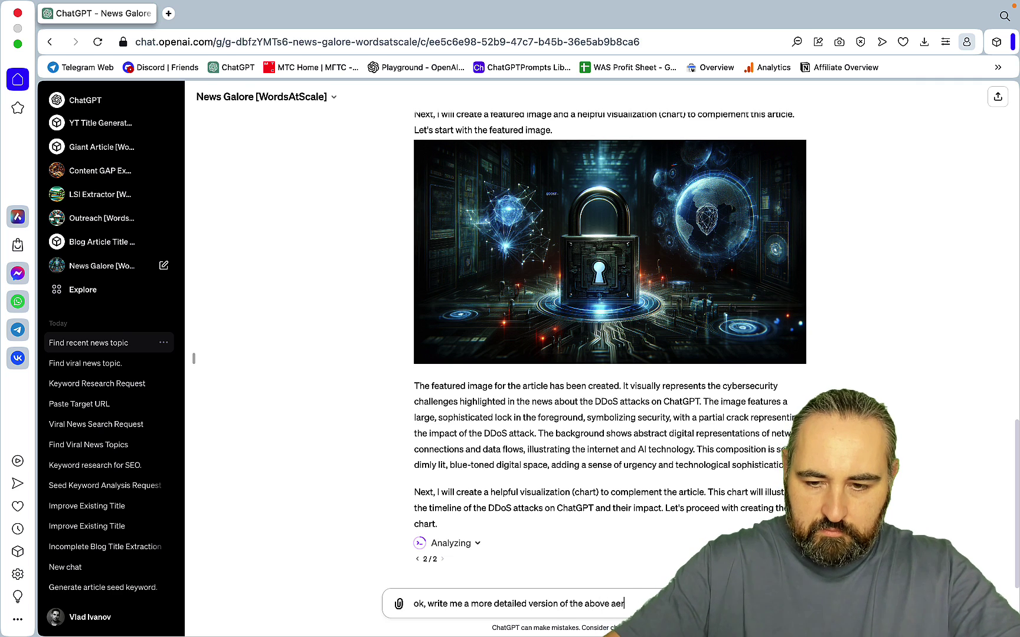
key(BackSpace)
key(BackSpace)
text(rticle)
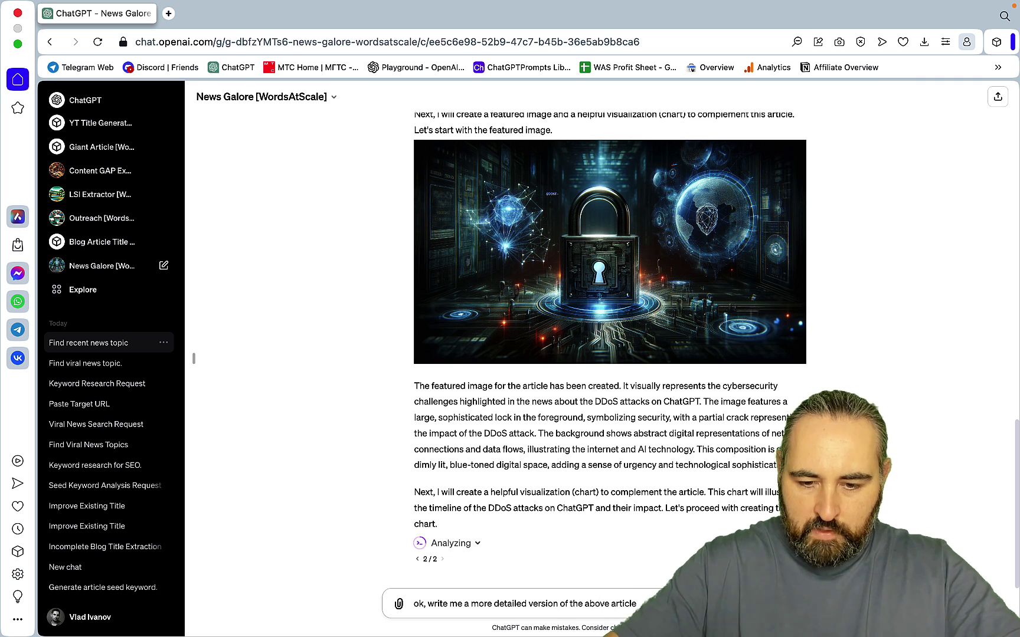
text(, 1000 wo)
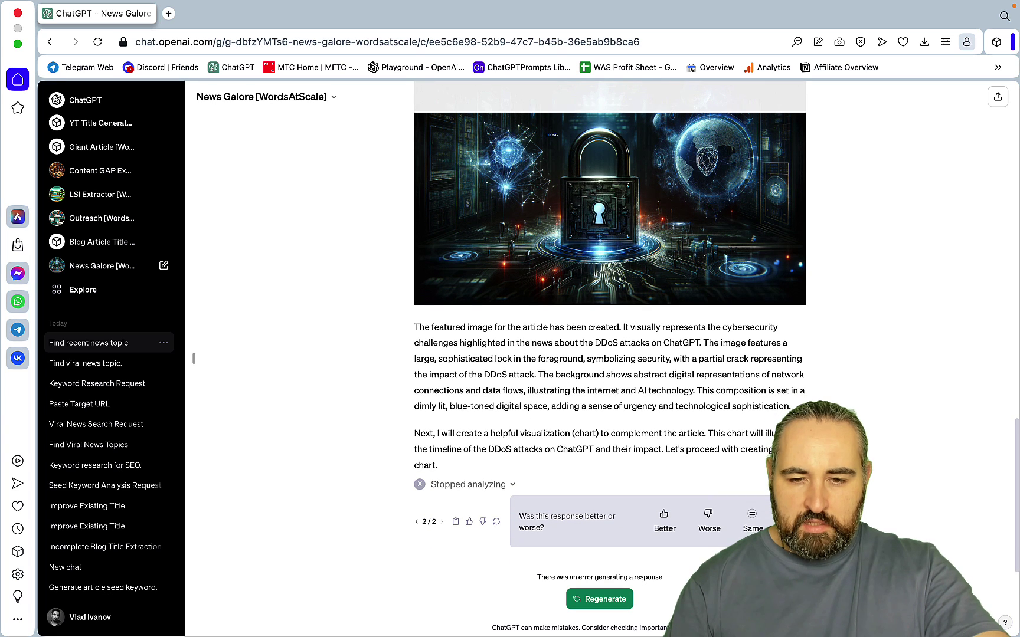
click(598, 602)
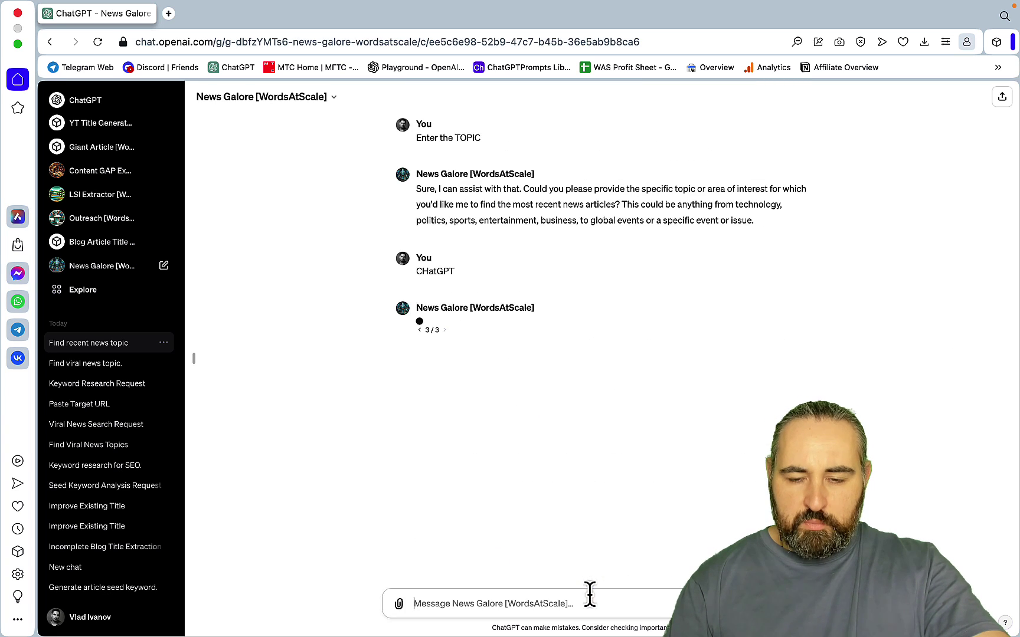